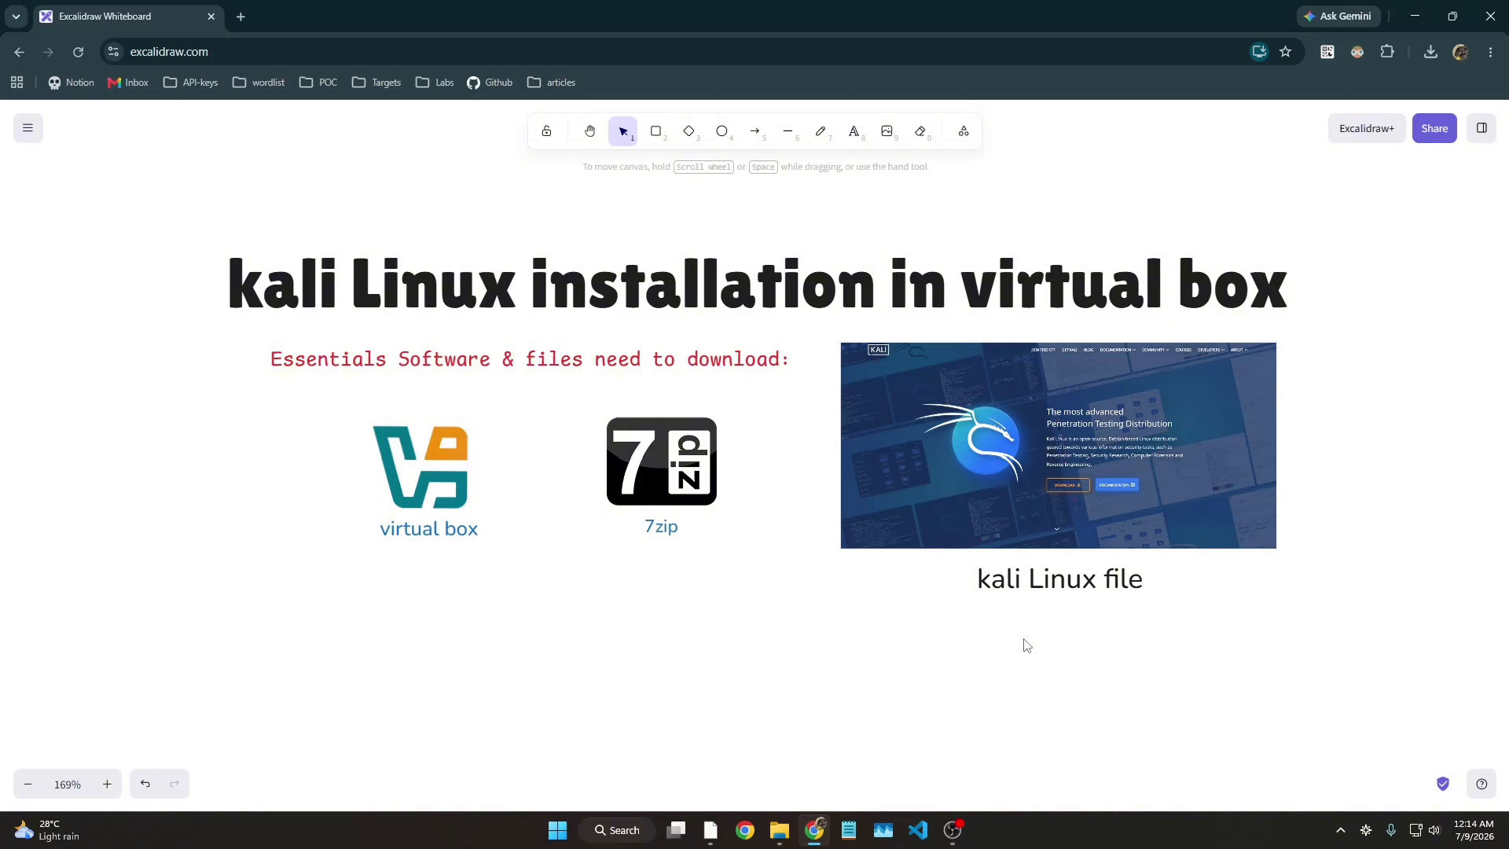
Step: Search Google for "virtualbox download" in a new tab and open the official VirtualBox Downloads page
click(241, 16)
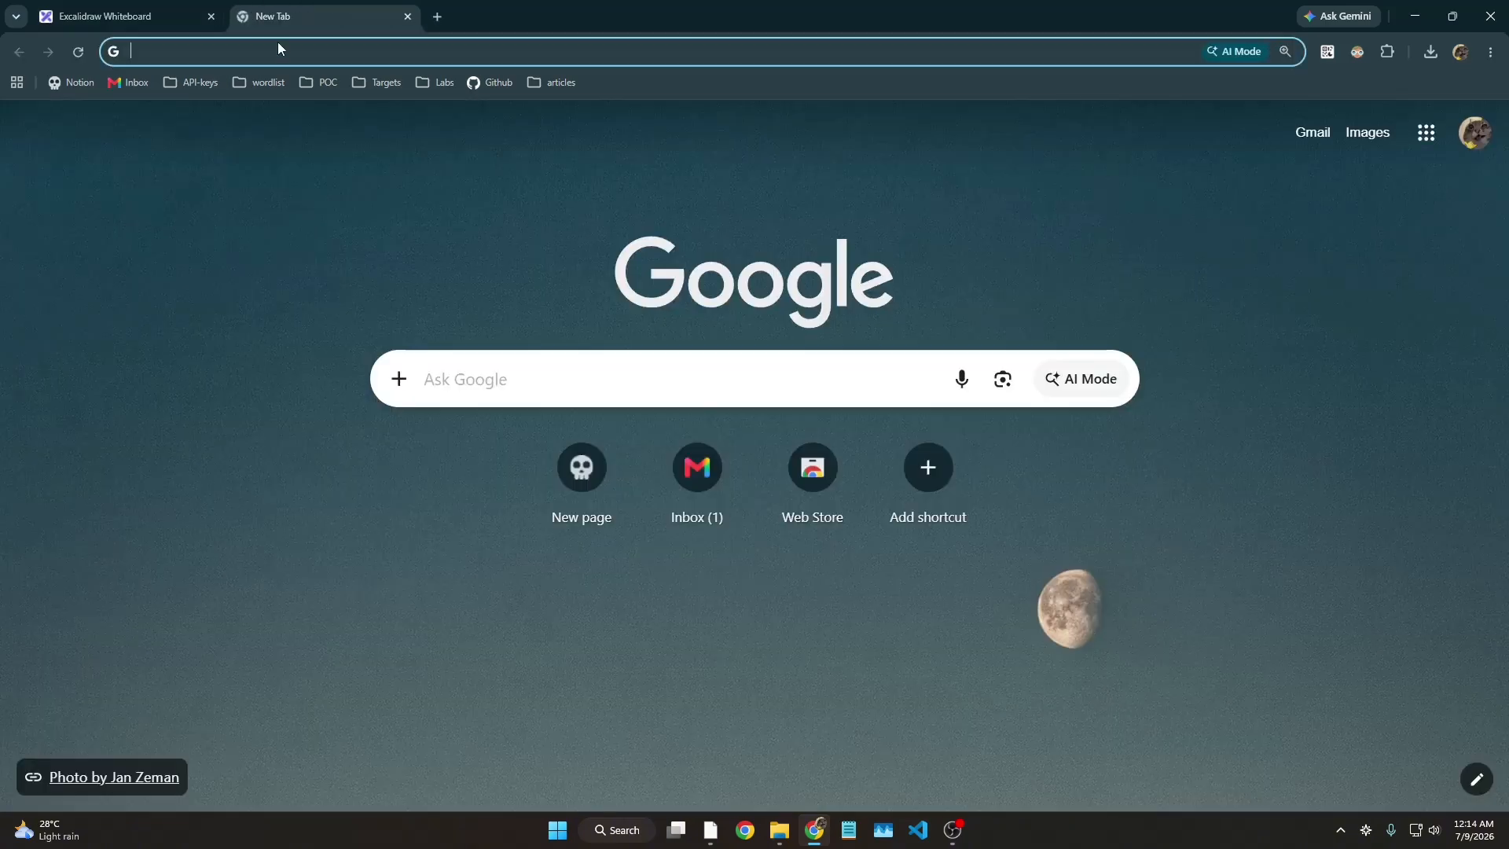
click(278, 47)
text(virtualbox download)
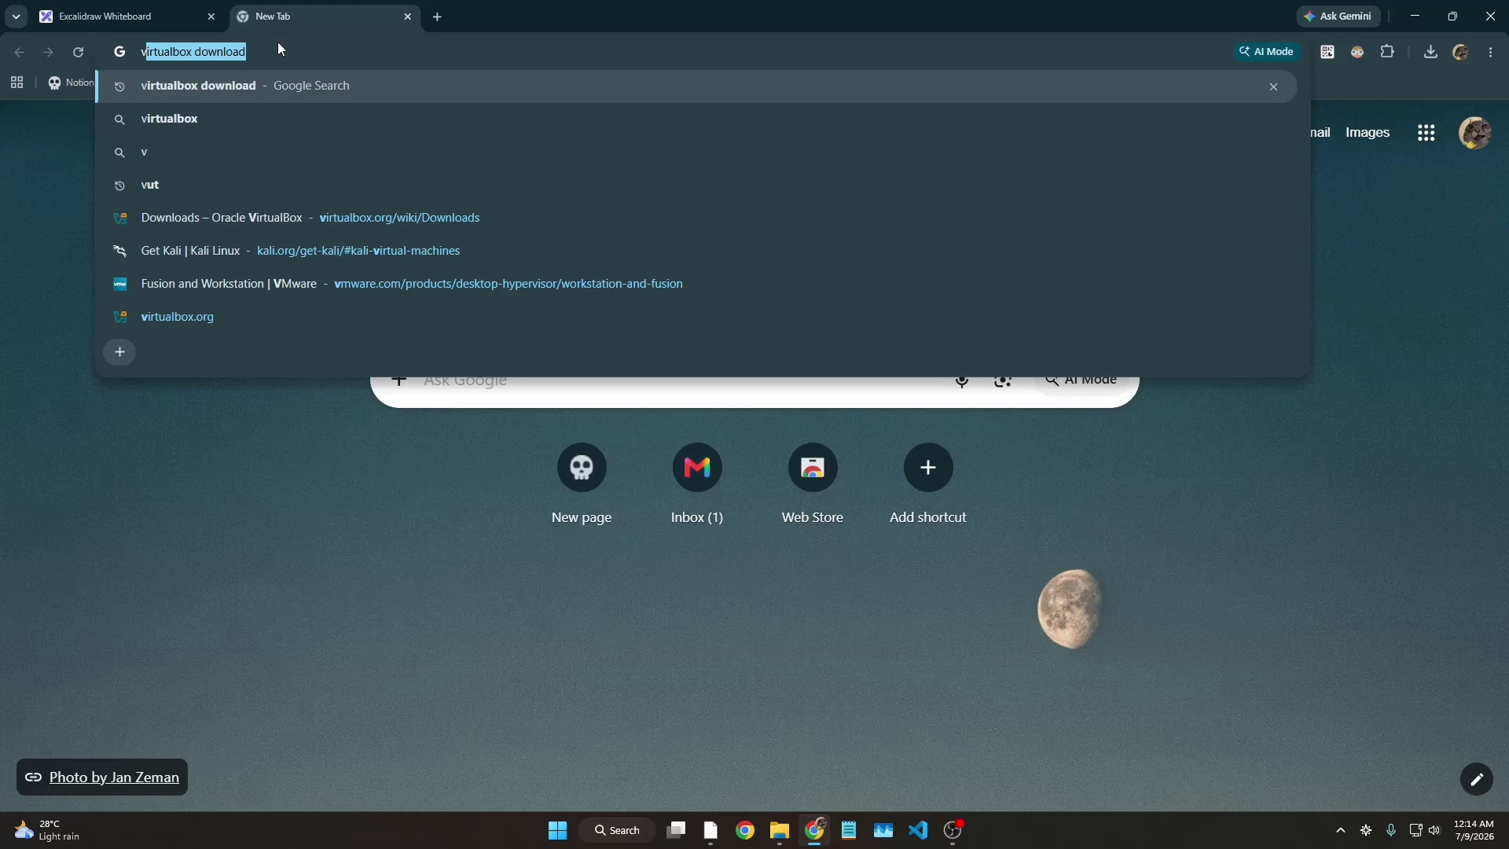
key(Return)
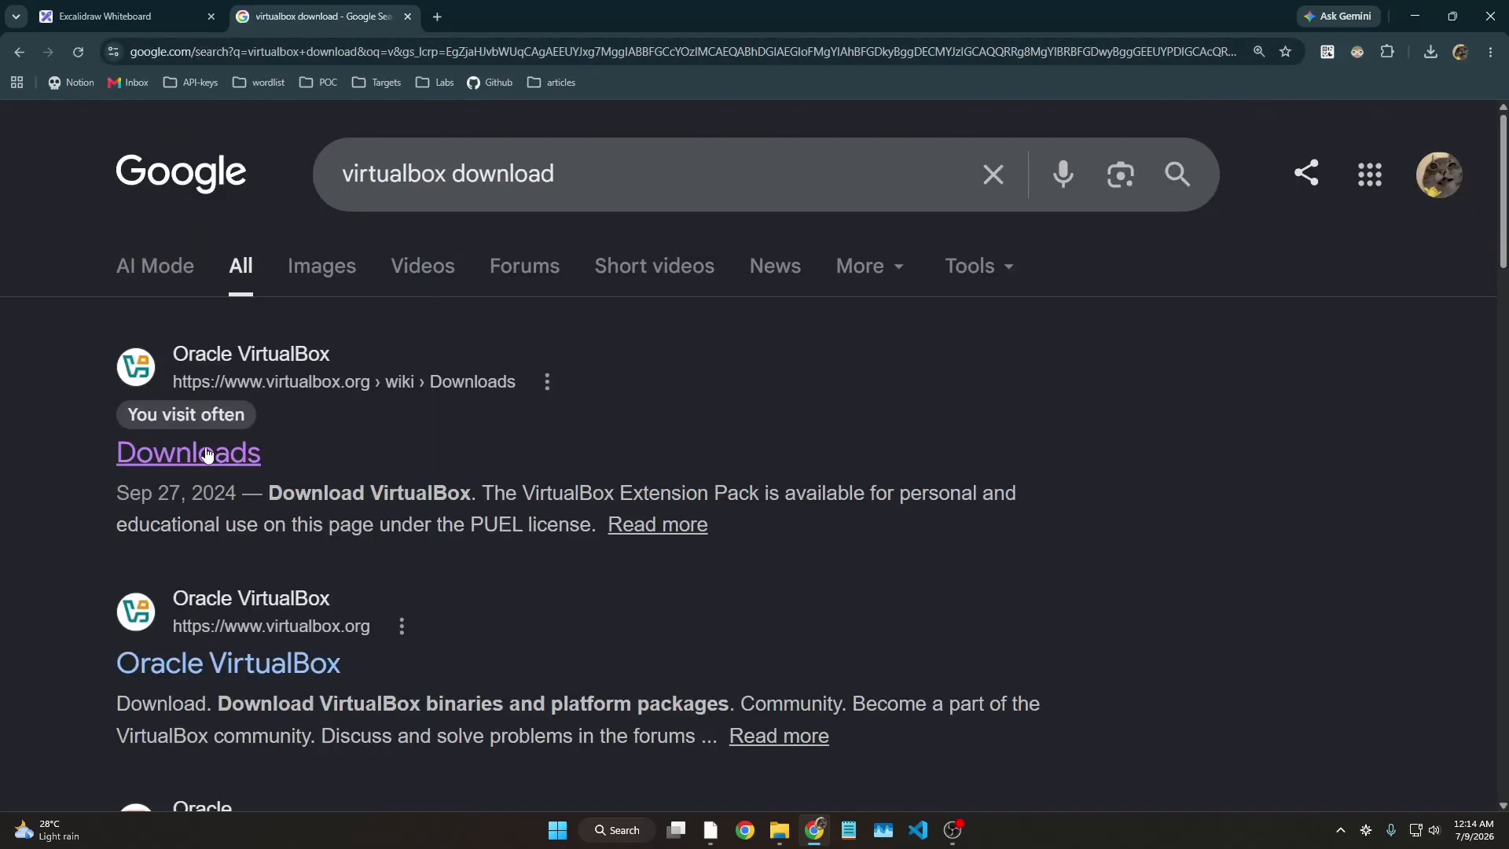
click(207, 454)
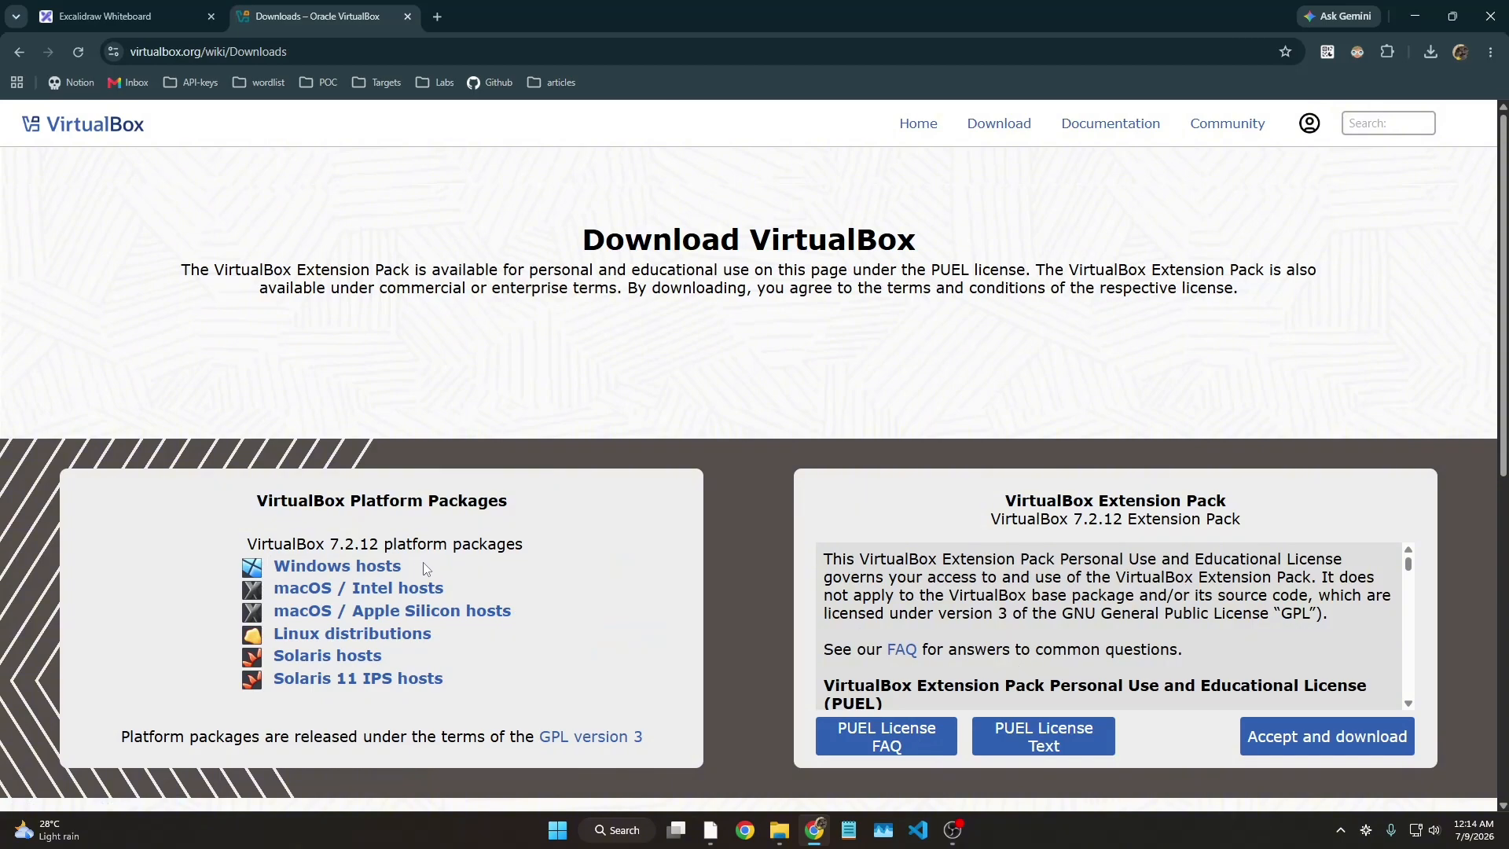
Step: Start downloading the VirtualBox 7.2.12 platform package for Windows hosts and cancel the download
click(313, 571)
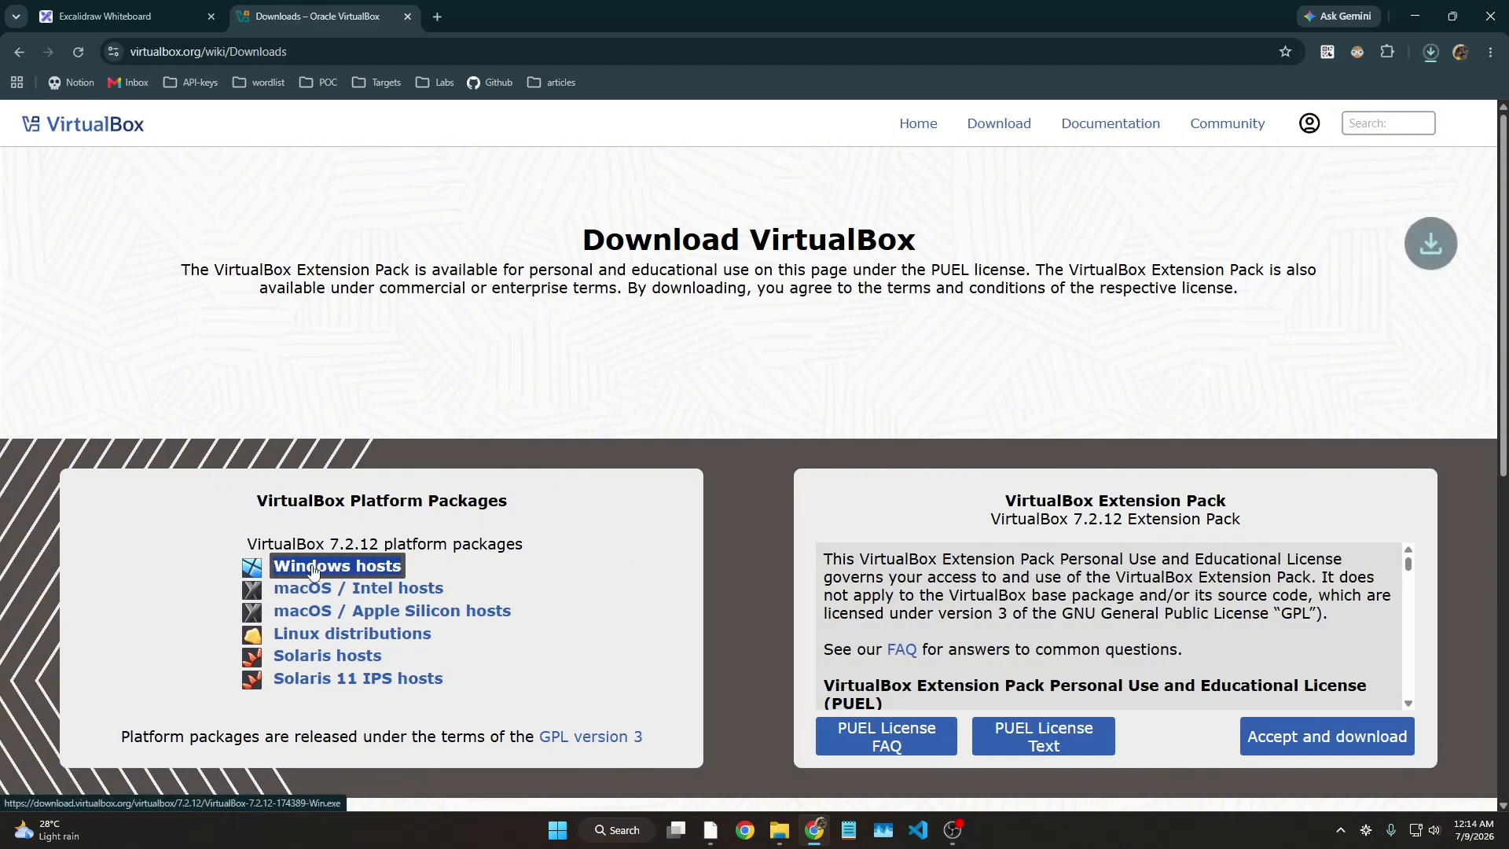
click(1437, 49)
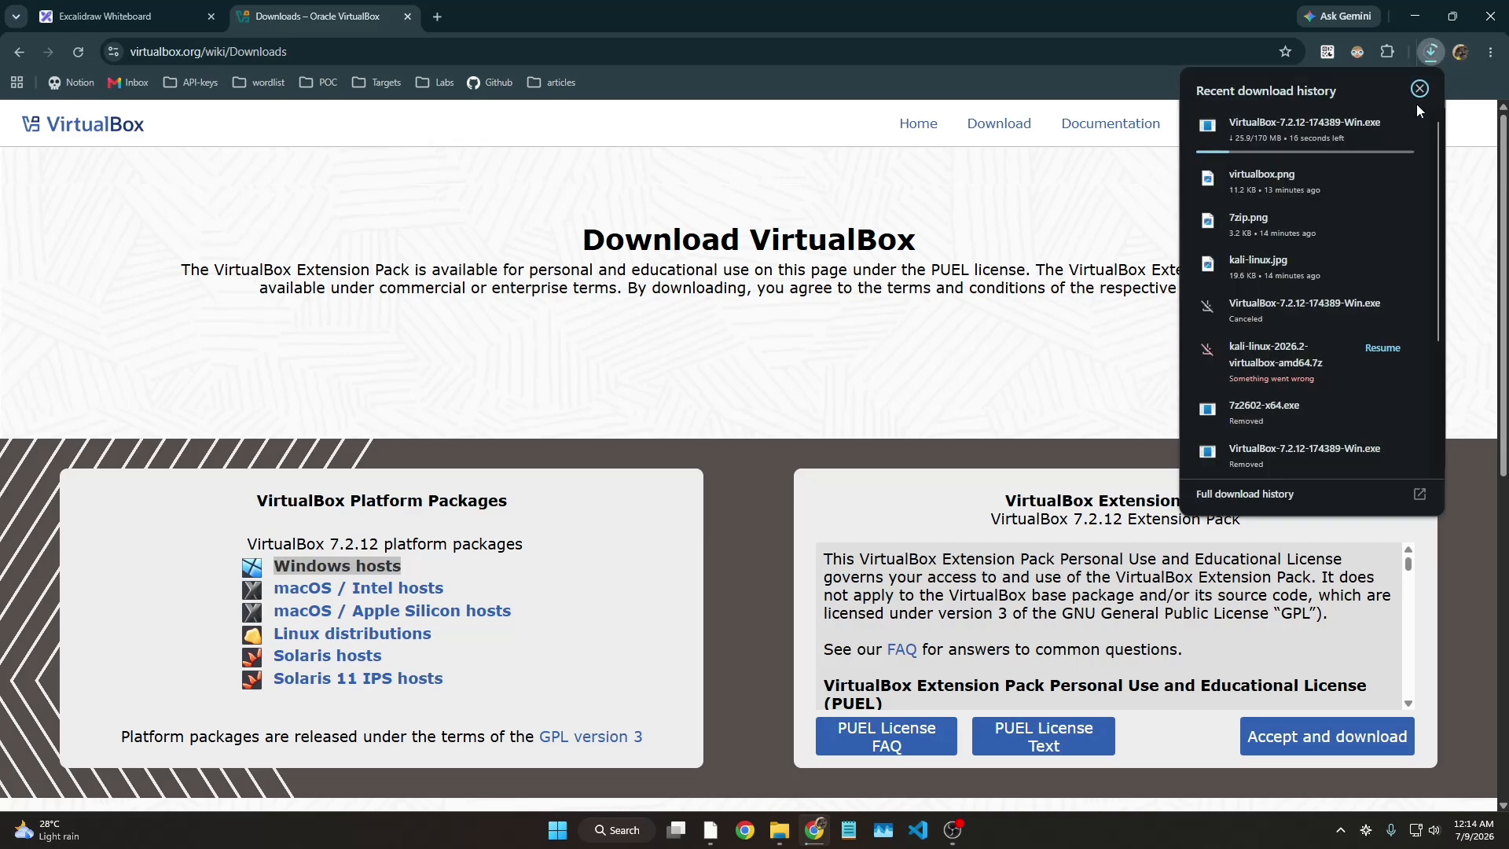
click(1403, 124)
click(1111, 183)
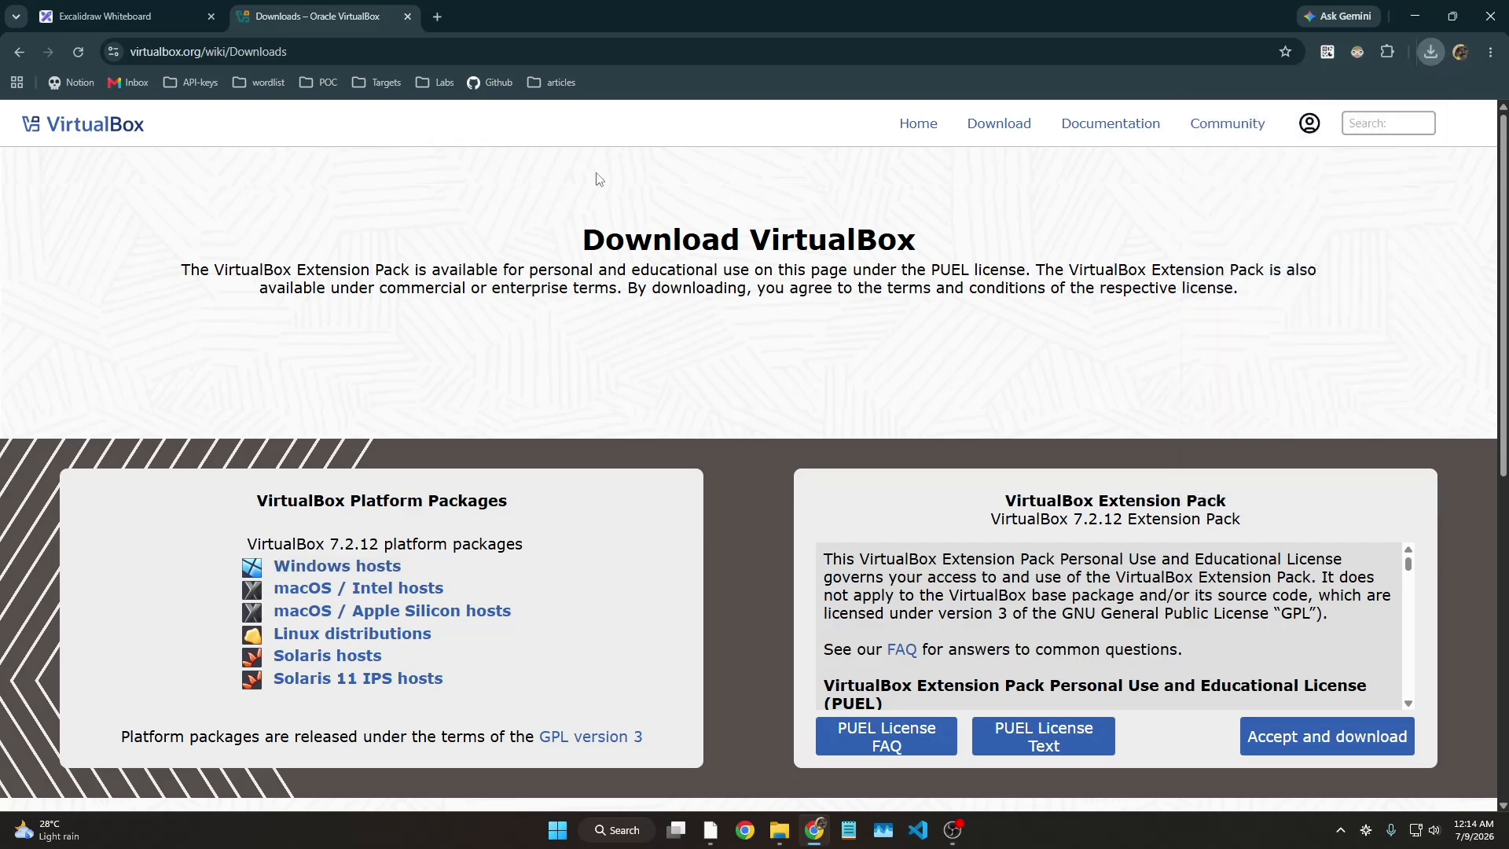
Step: Search Google for "7zip for windows" in a new tab and download the 7-Zip 26.02 64-bit Windows x64 .exe from its official page
click(437, 17)
click(432, 52)
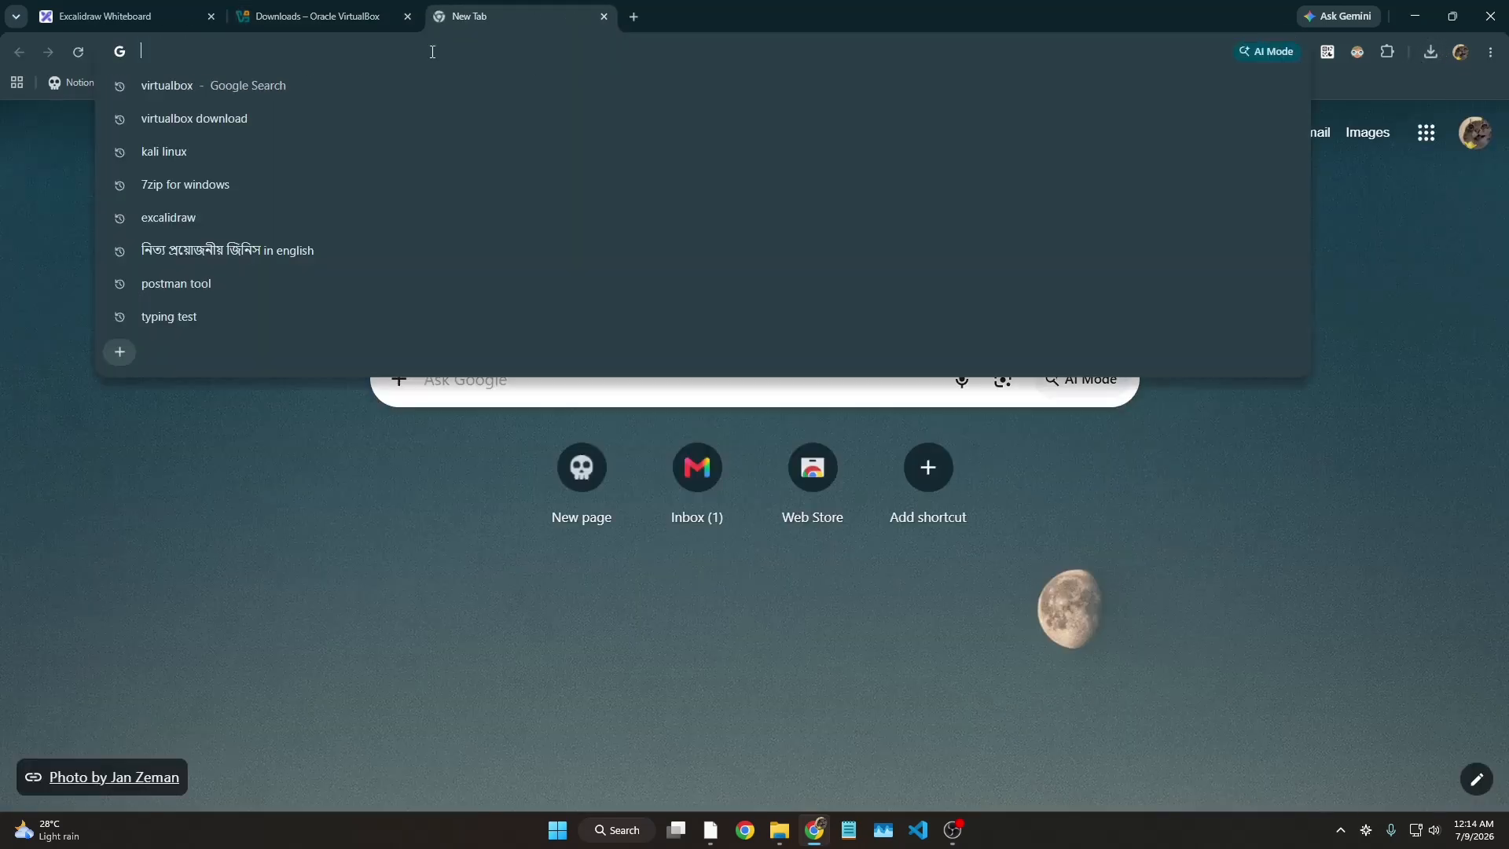
click(118, 16)
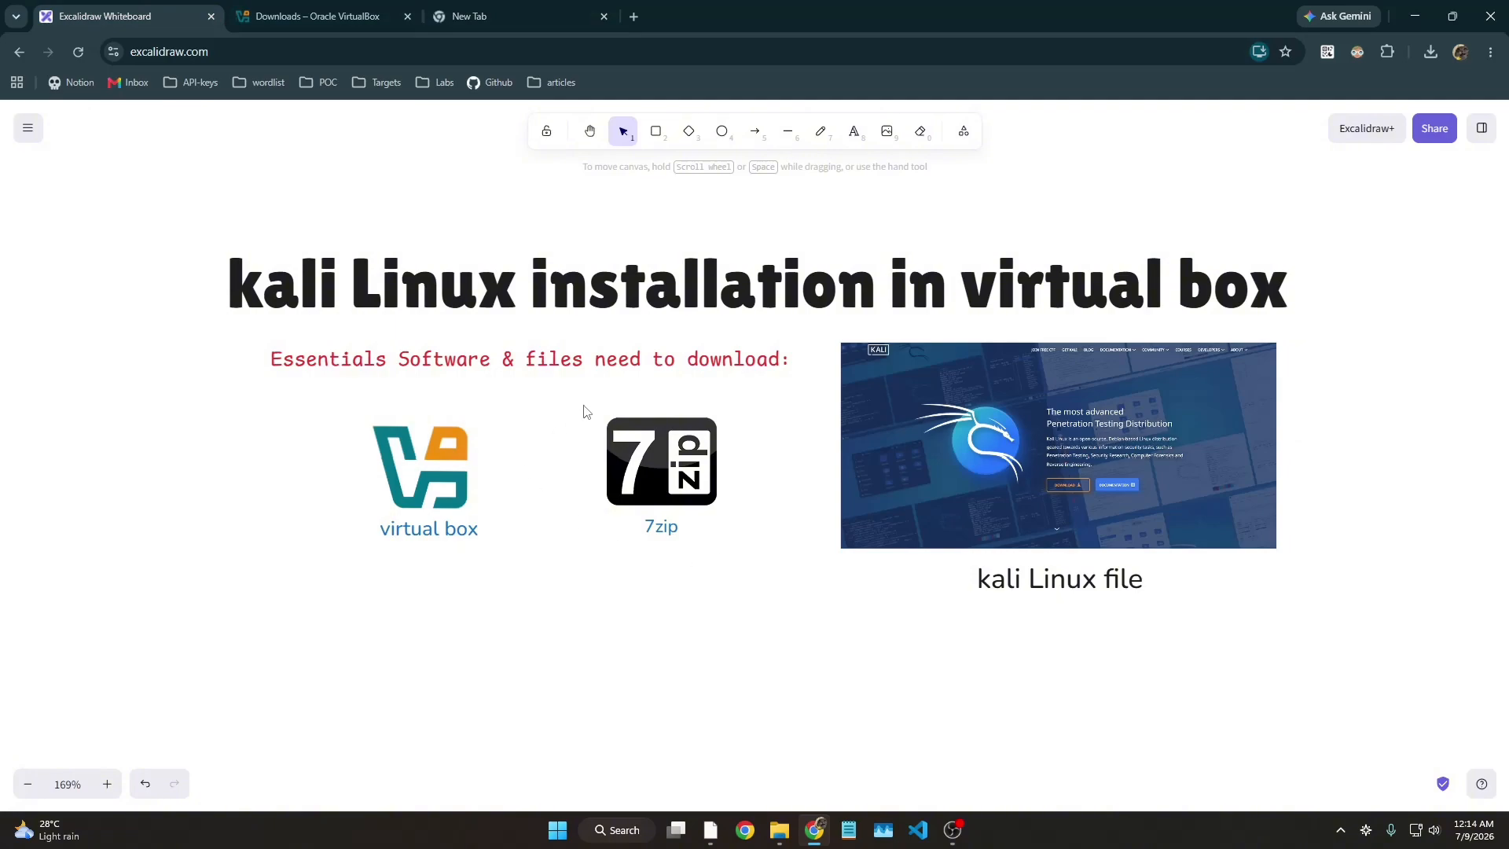
click(525, 6)
click(516, 56)
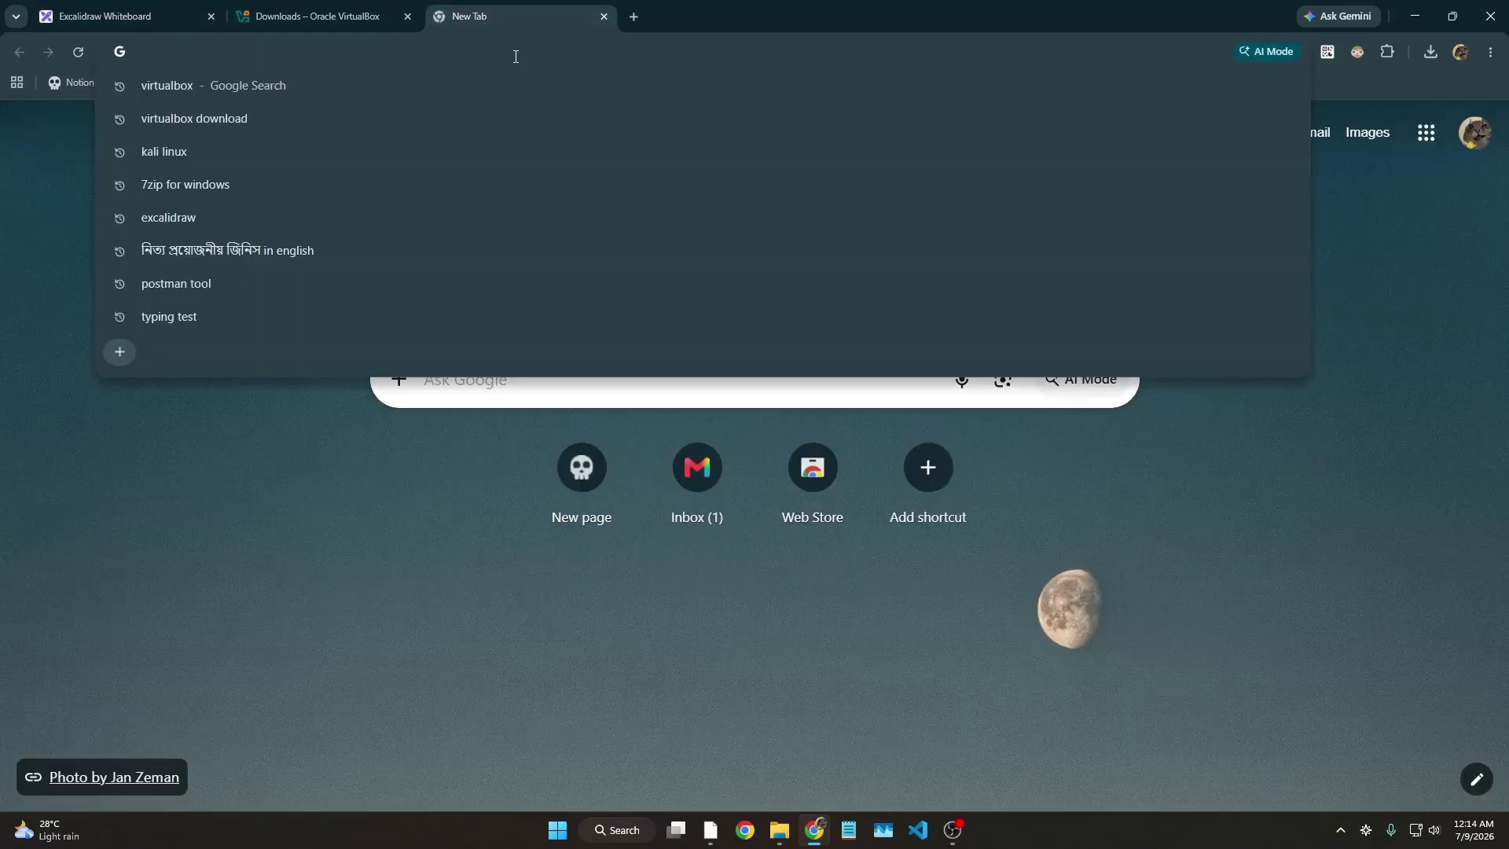
text(7)
key(Return)
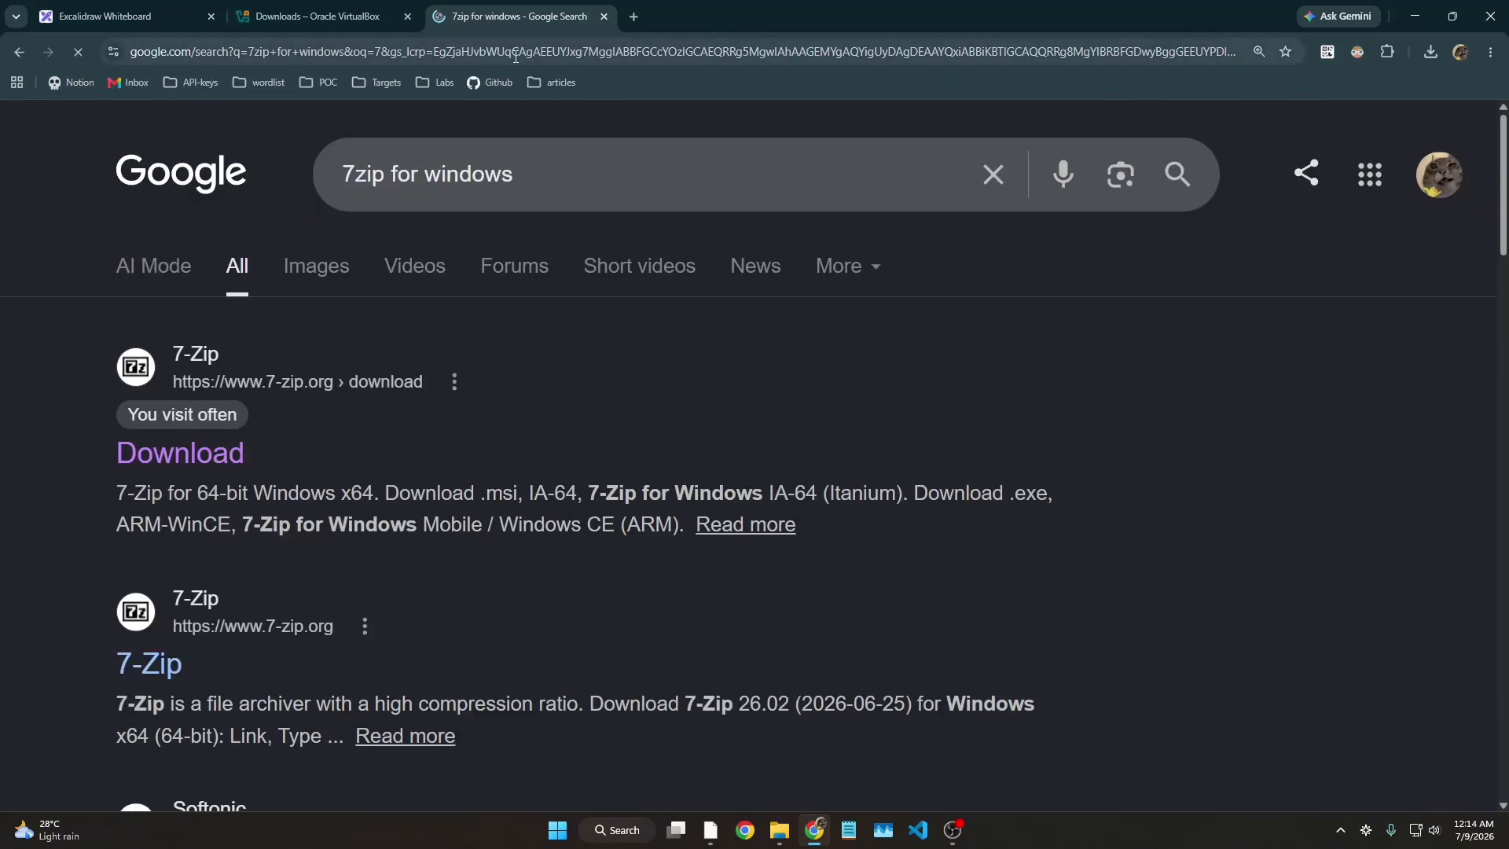
click(205, 456)
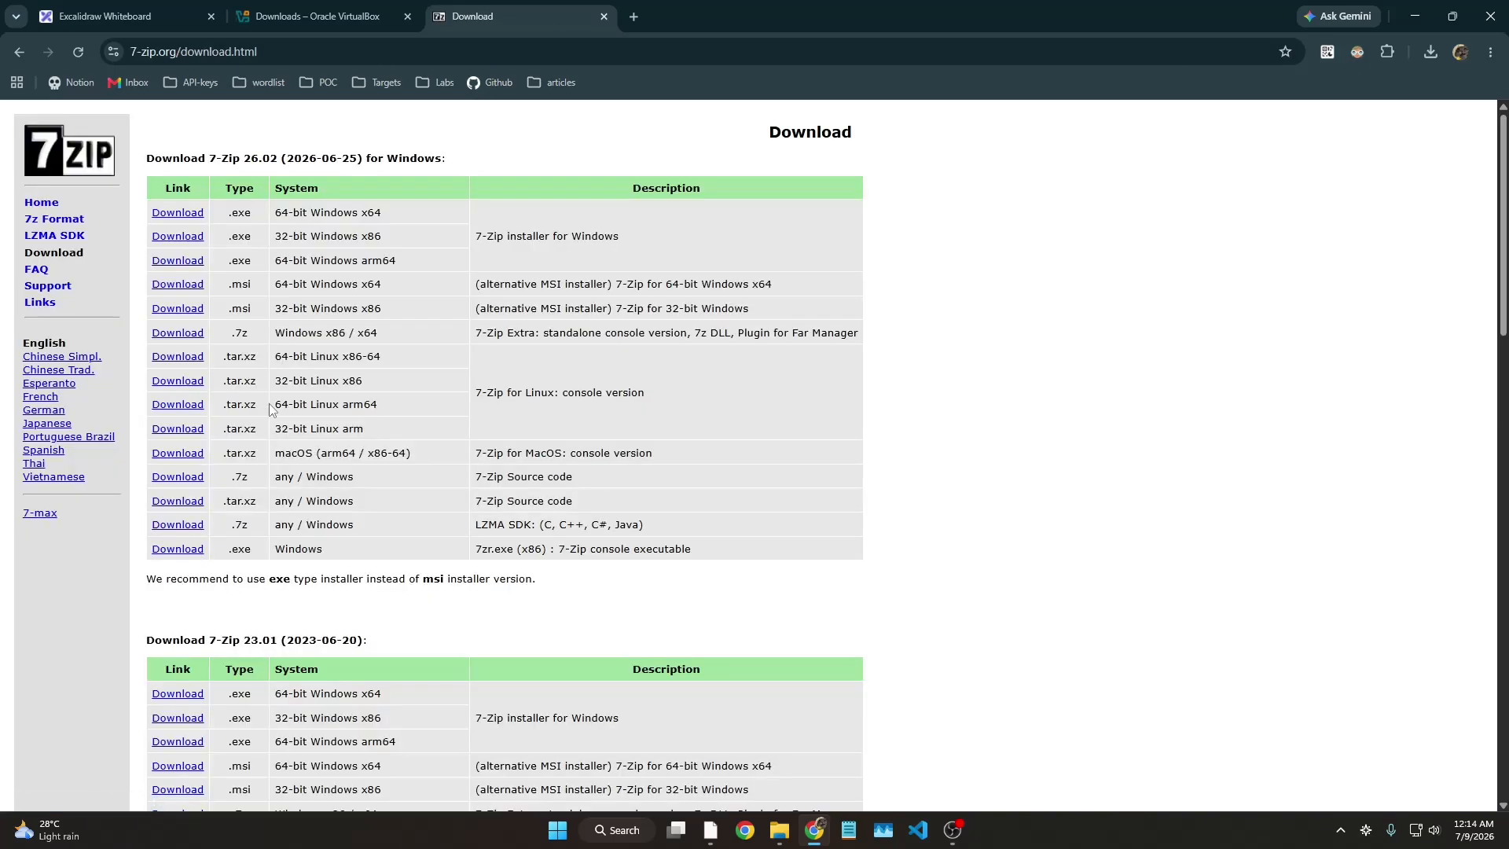
drag(395, 209, 174, 217)
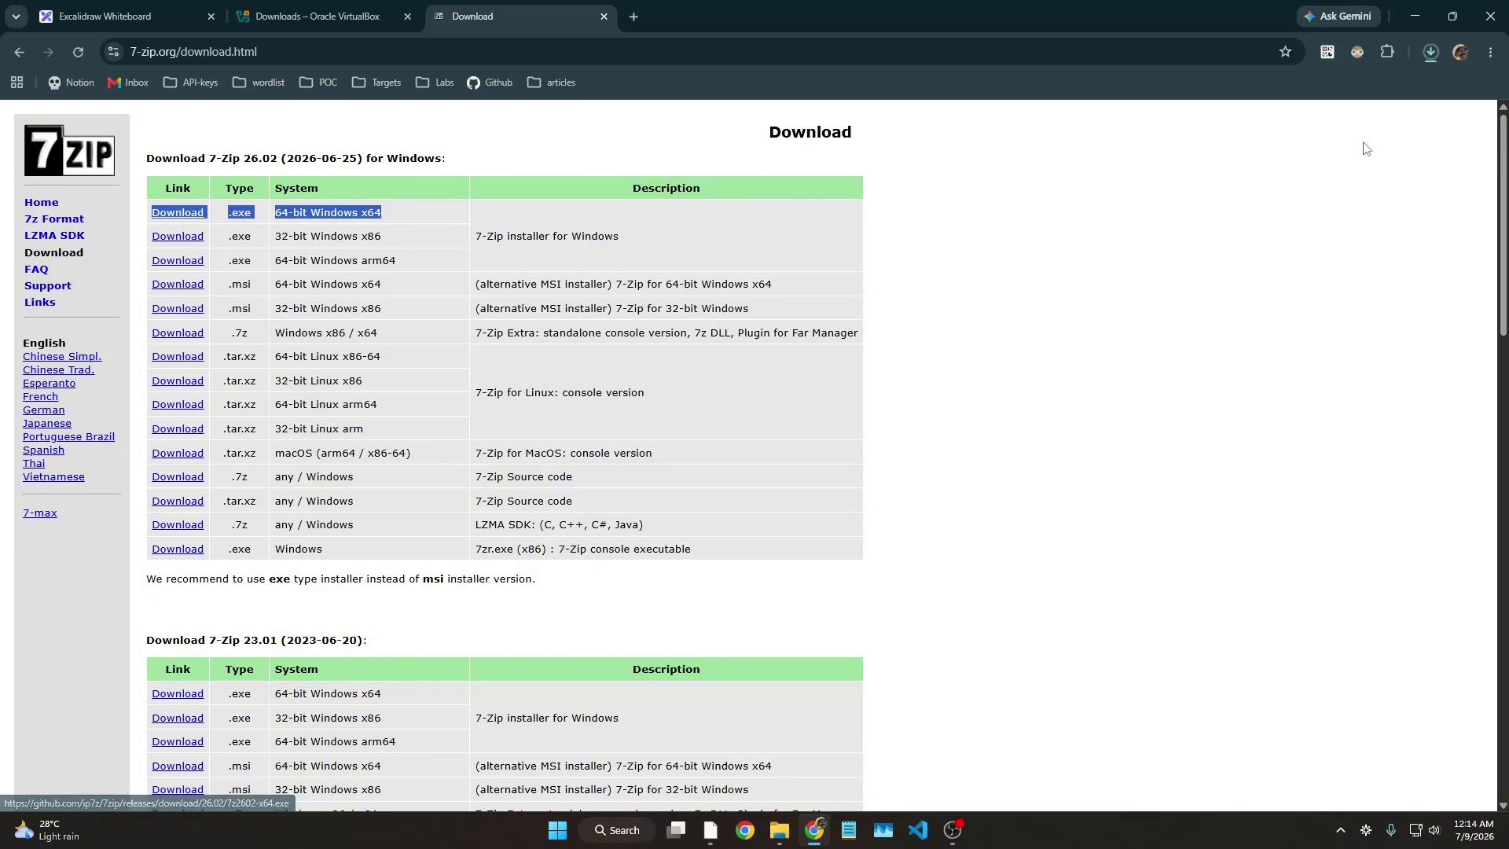
Step: Search for "kali linux" in a new tab and open the Virtual Machines downloads on the official Kali site
key(ctrl+t)
click(605, 50)
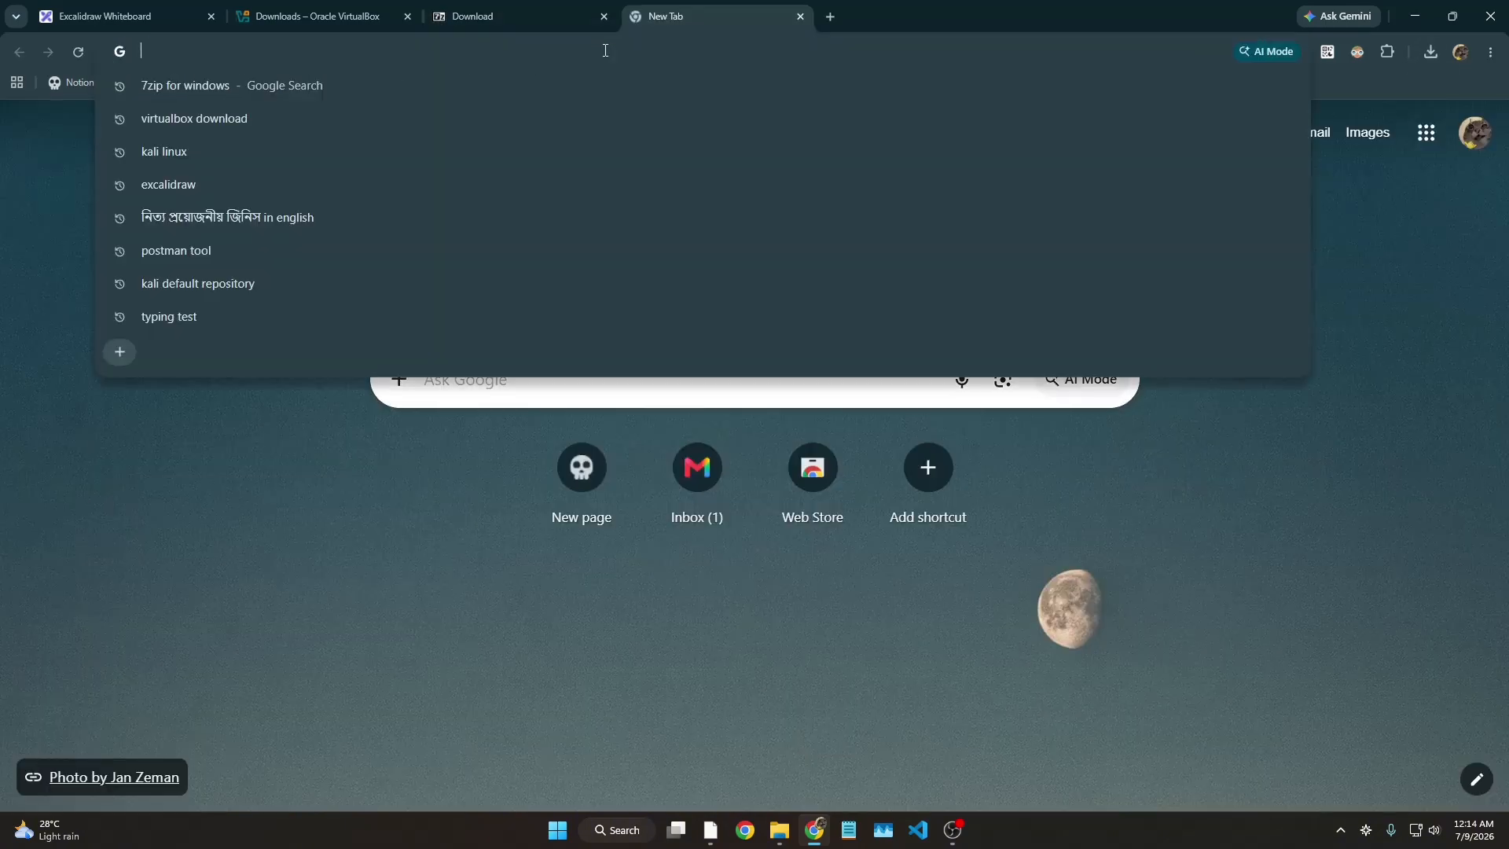
text(k)
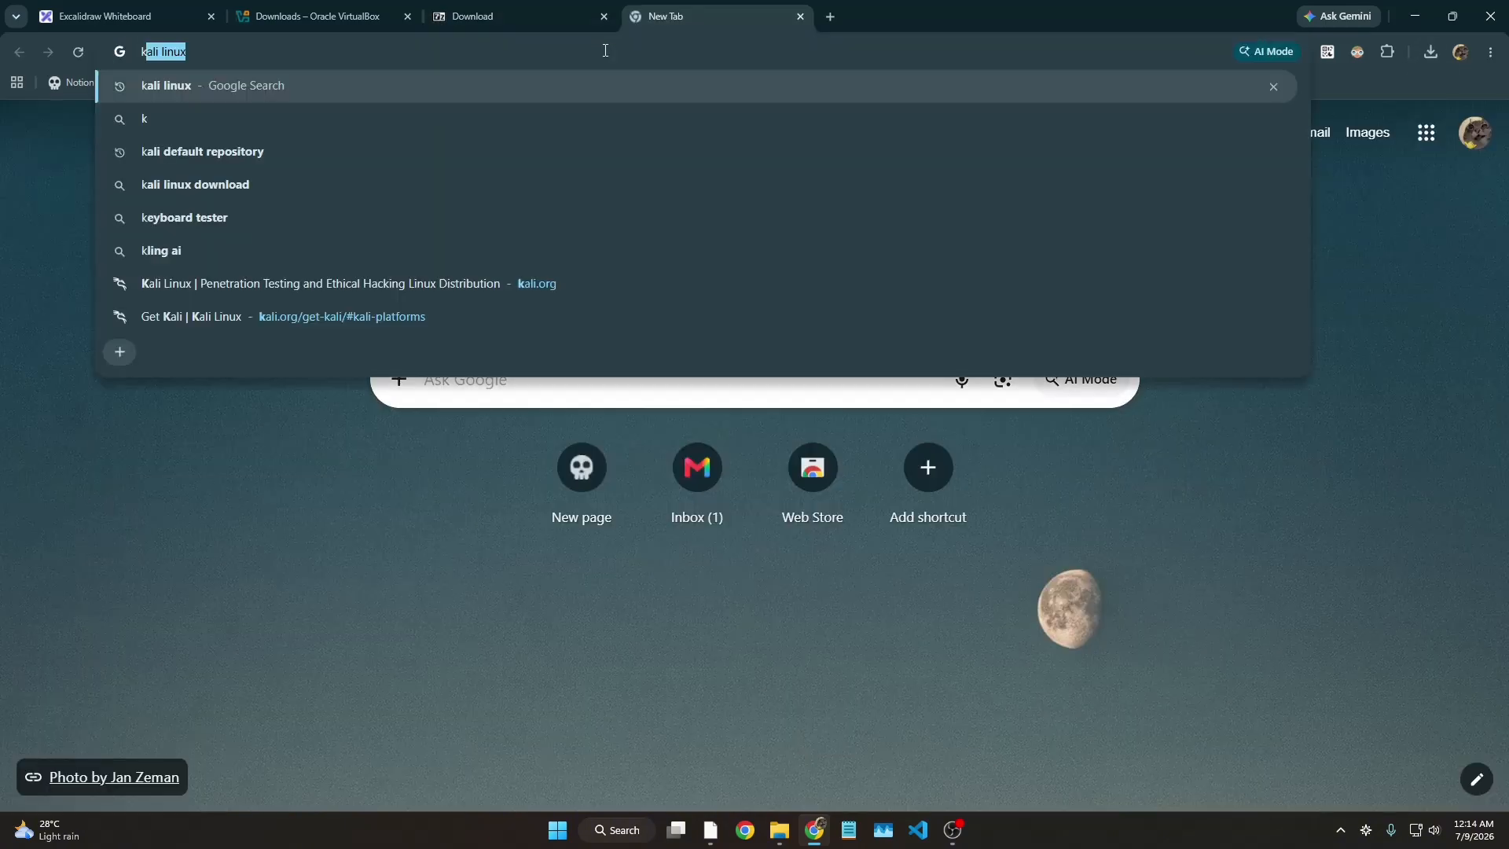
key(Return)
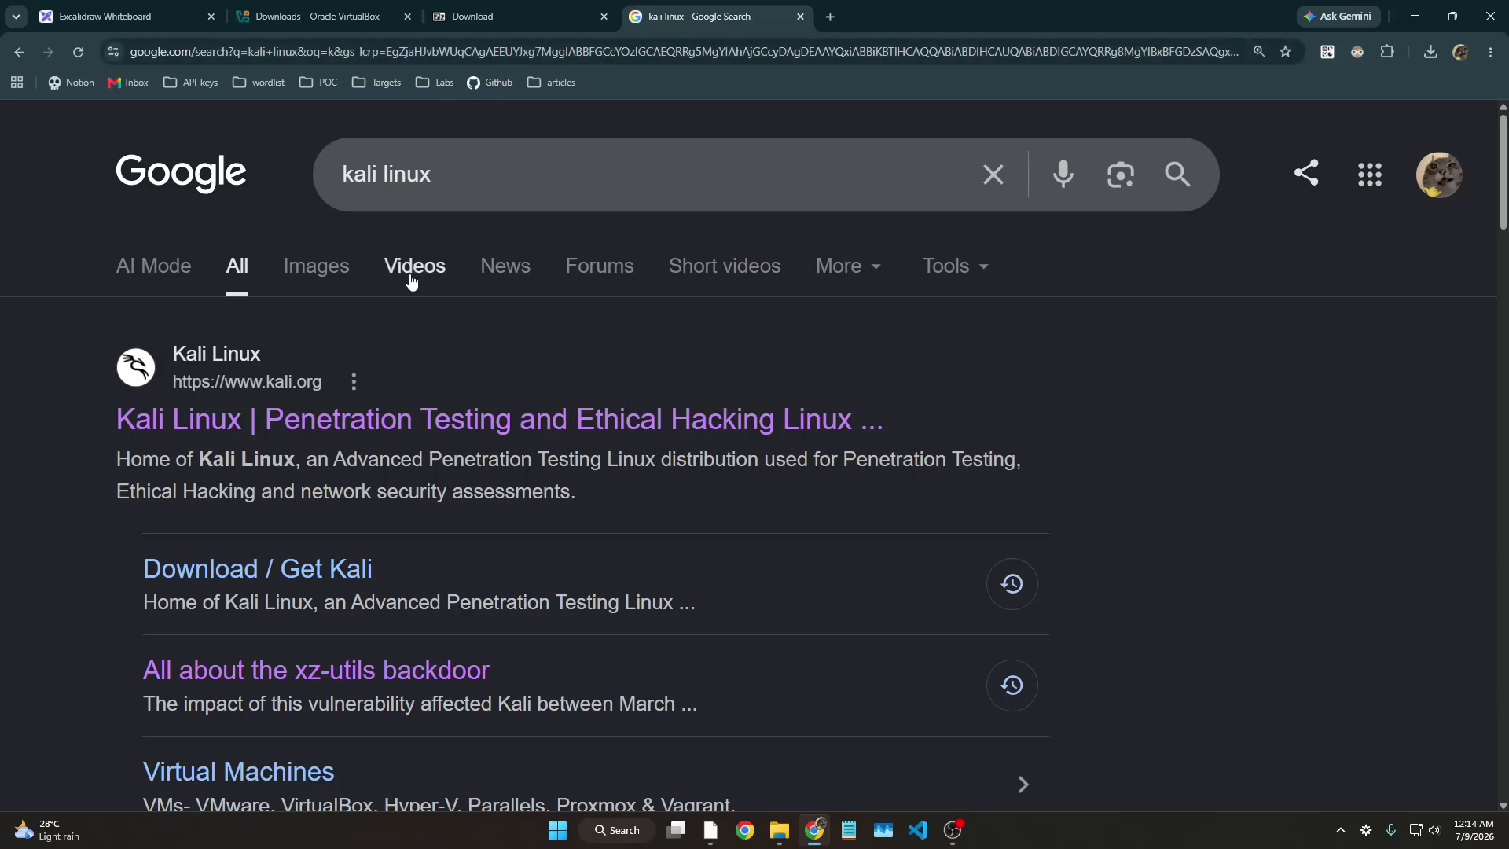
click(317, 415)
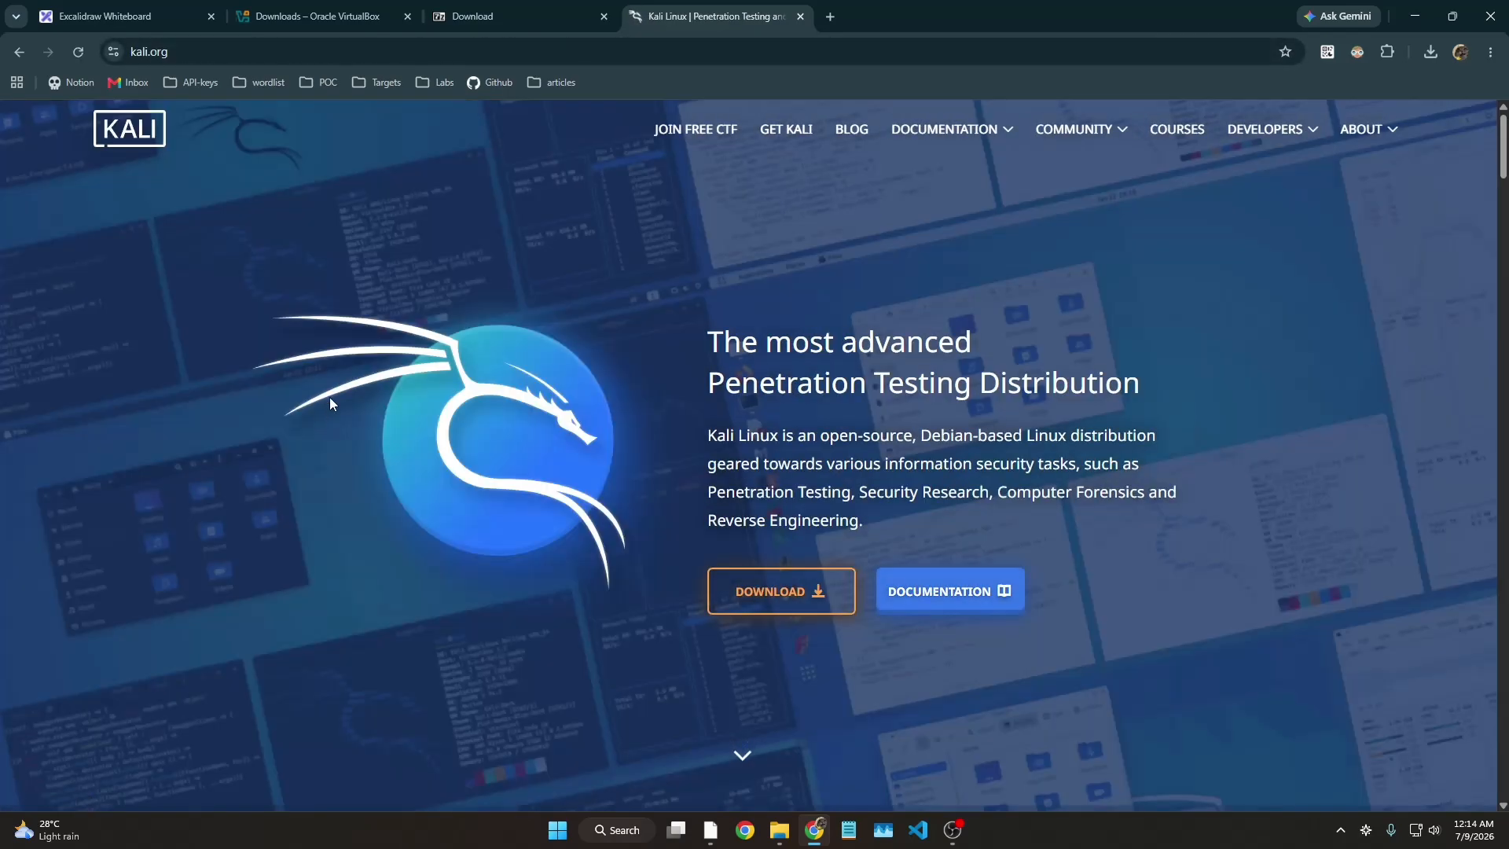
scroll(817, 621, down, 1)
click(775, 508)
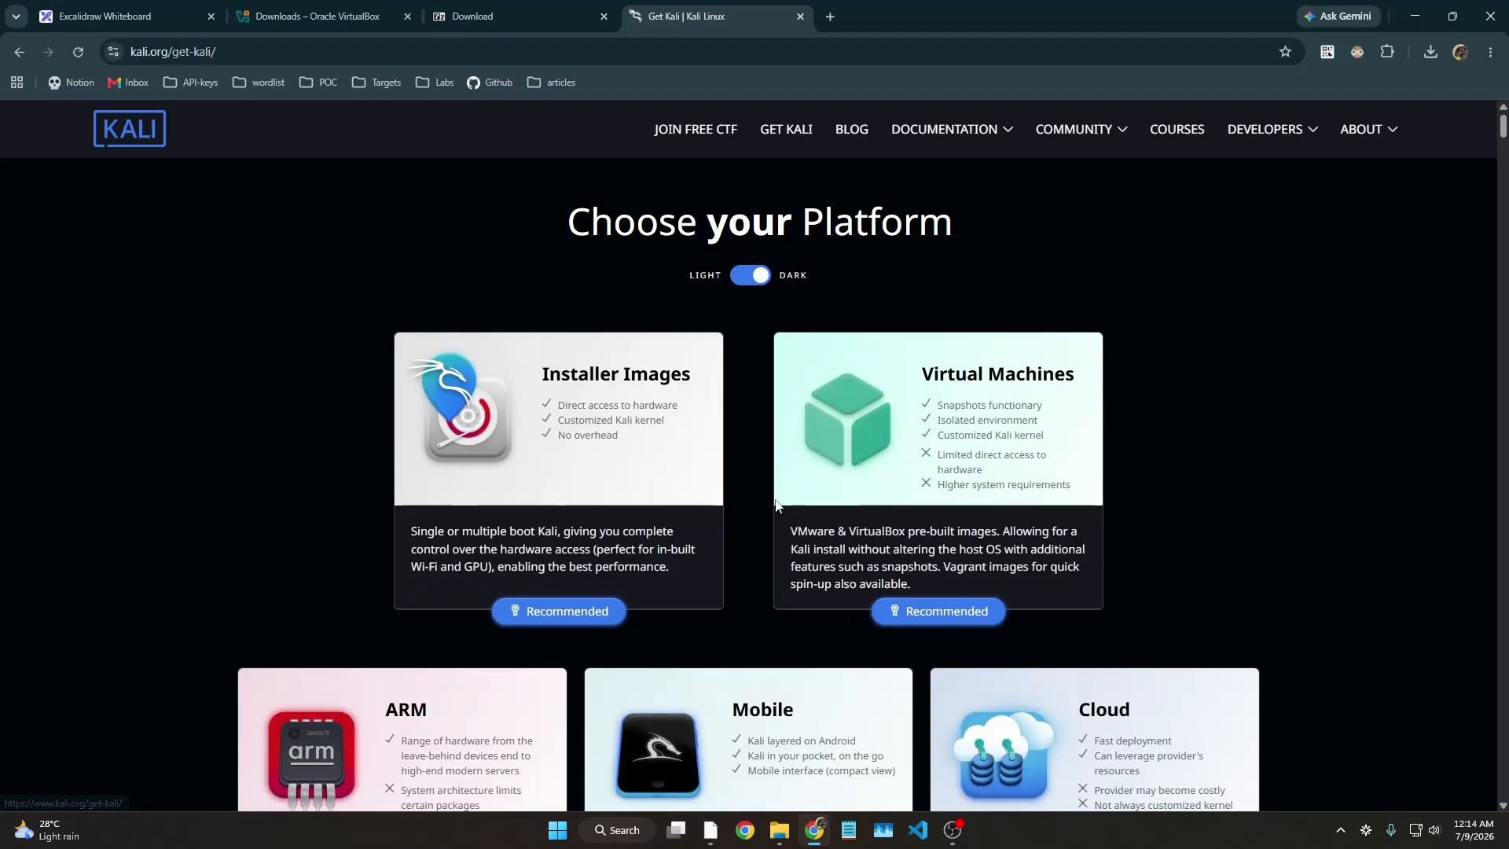
click(941, 444)
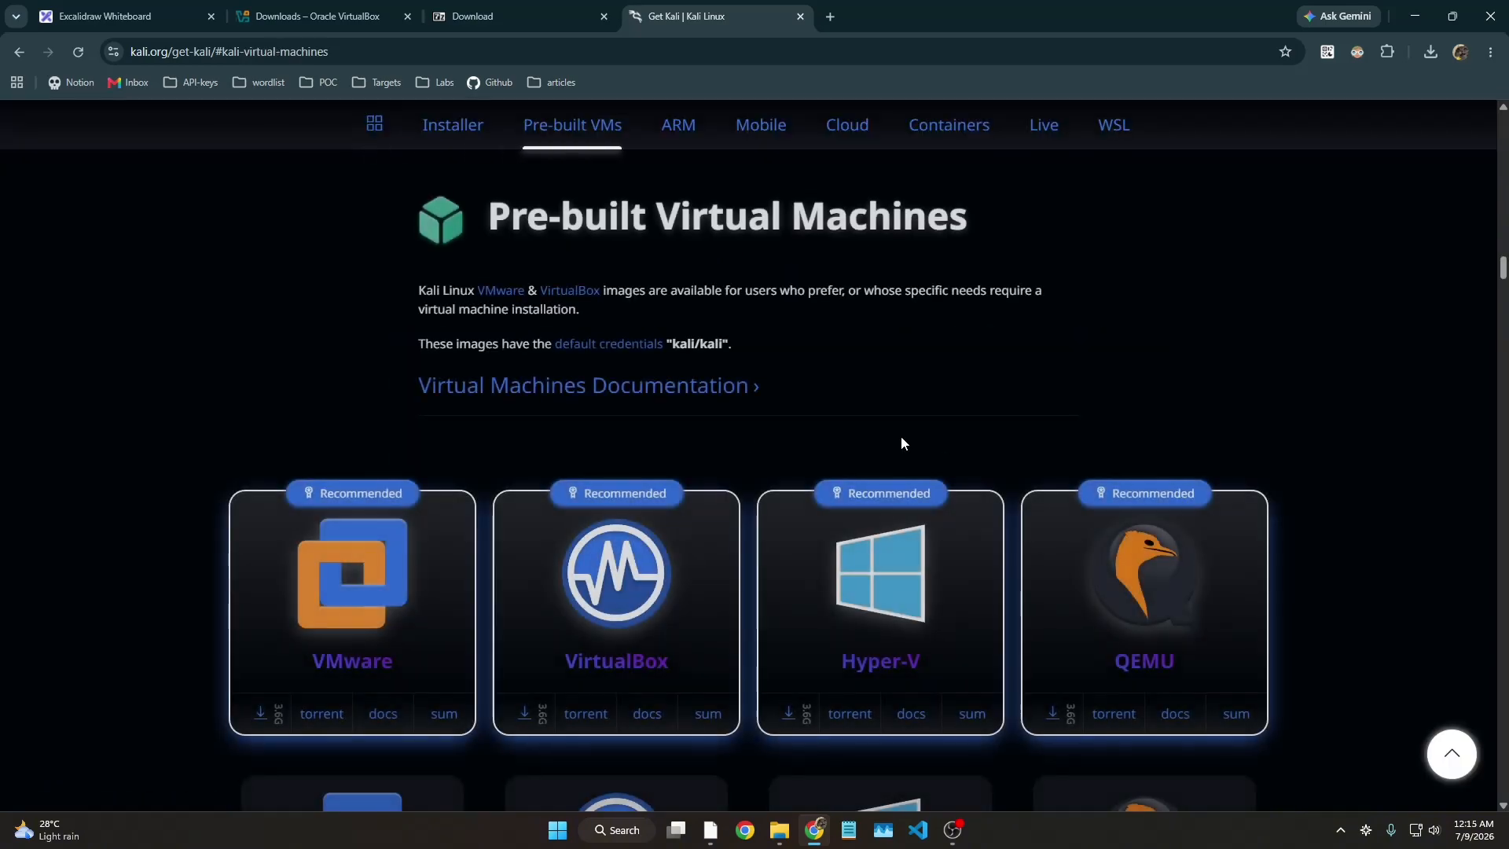
Step: Start downloading the recommended pre-built Kali image for VirtualBox and cancel the download
scroll(902, 443, down, 1)
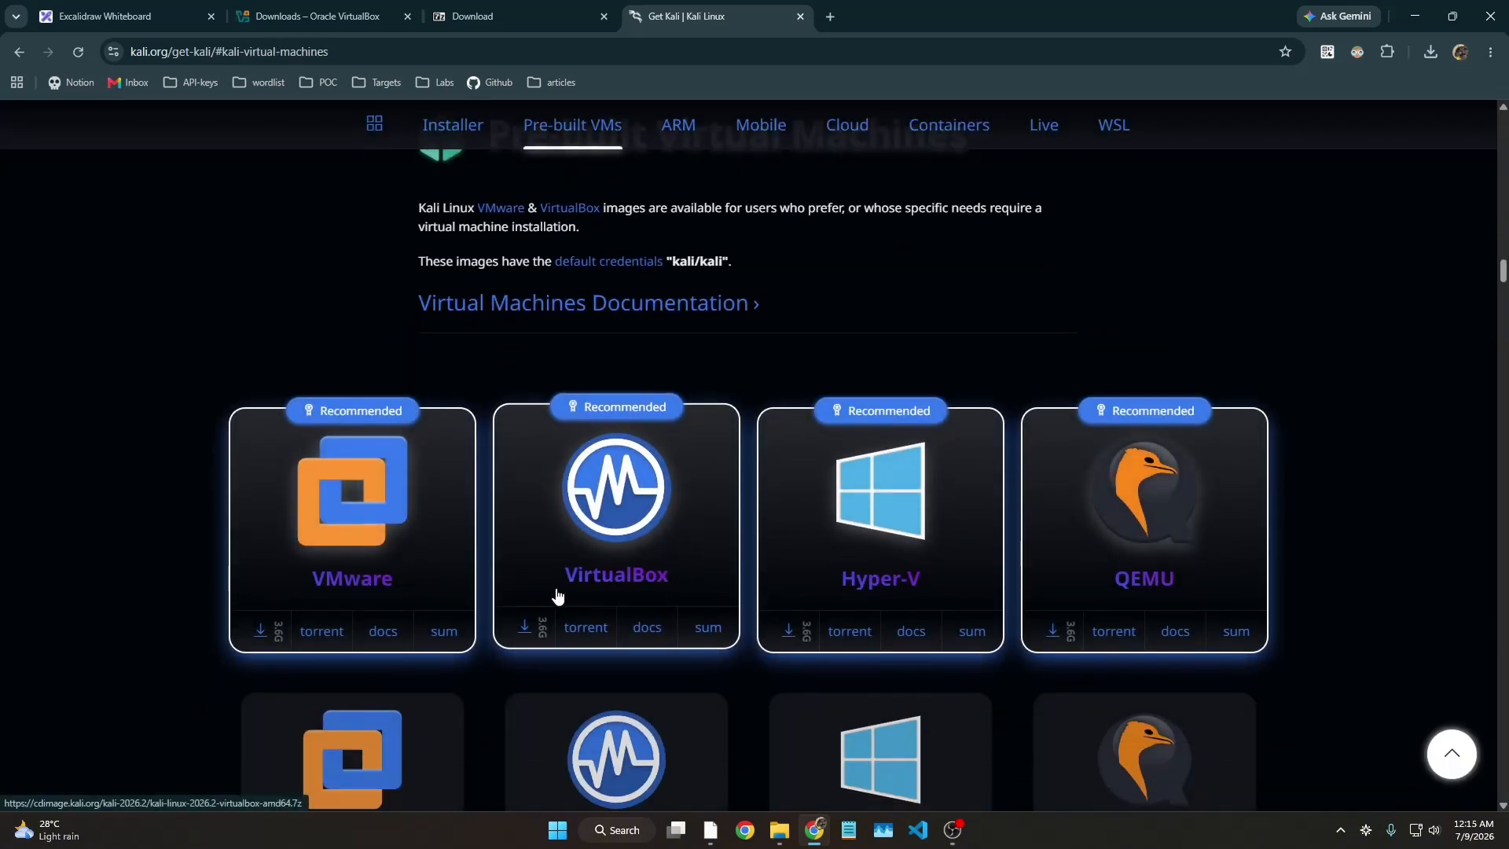
click(532, 633)
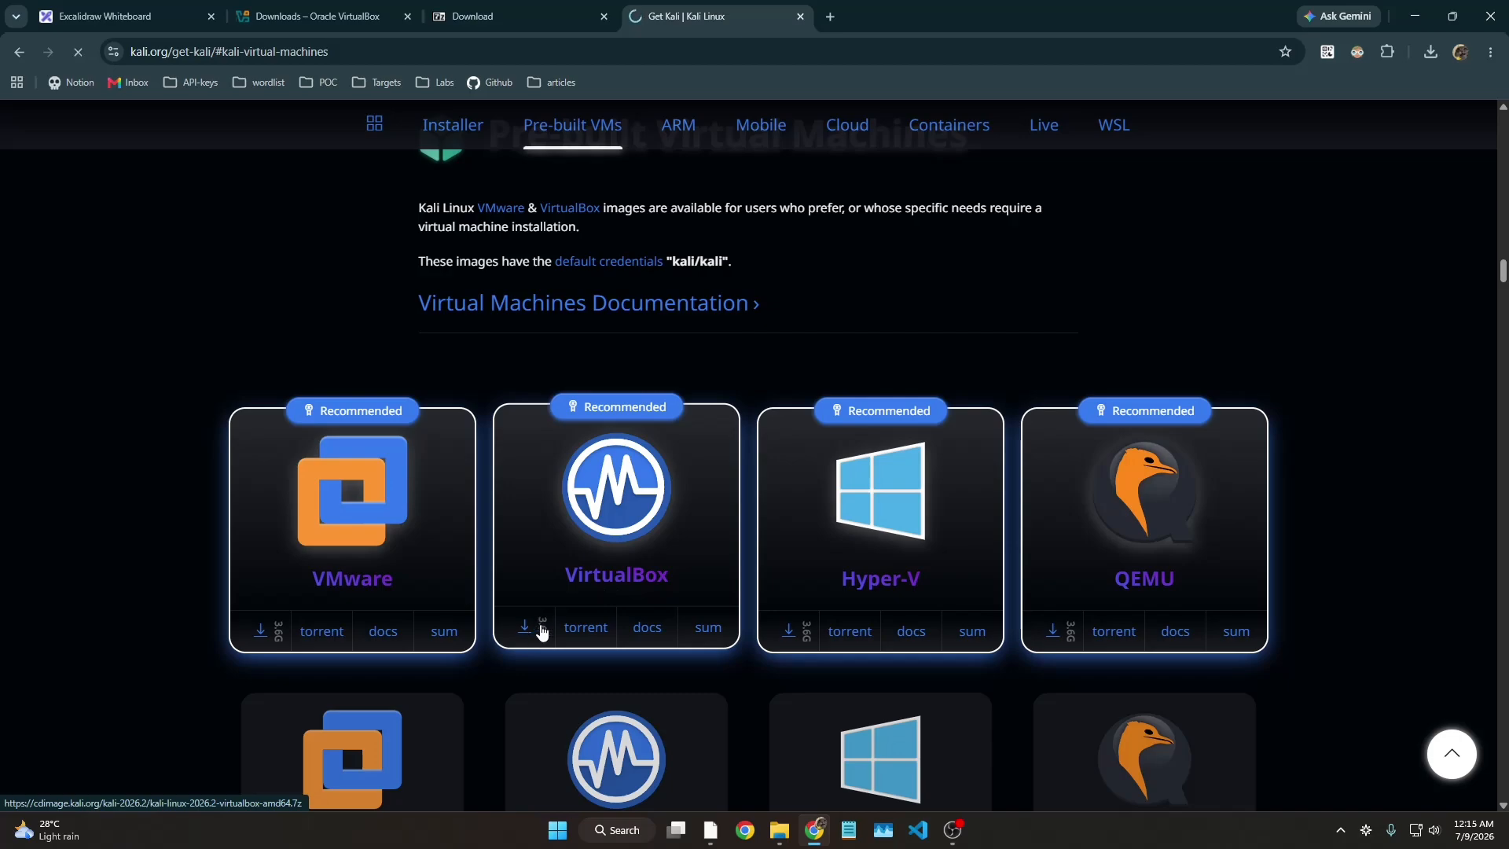
click(1435, 59)
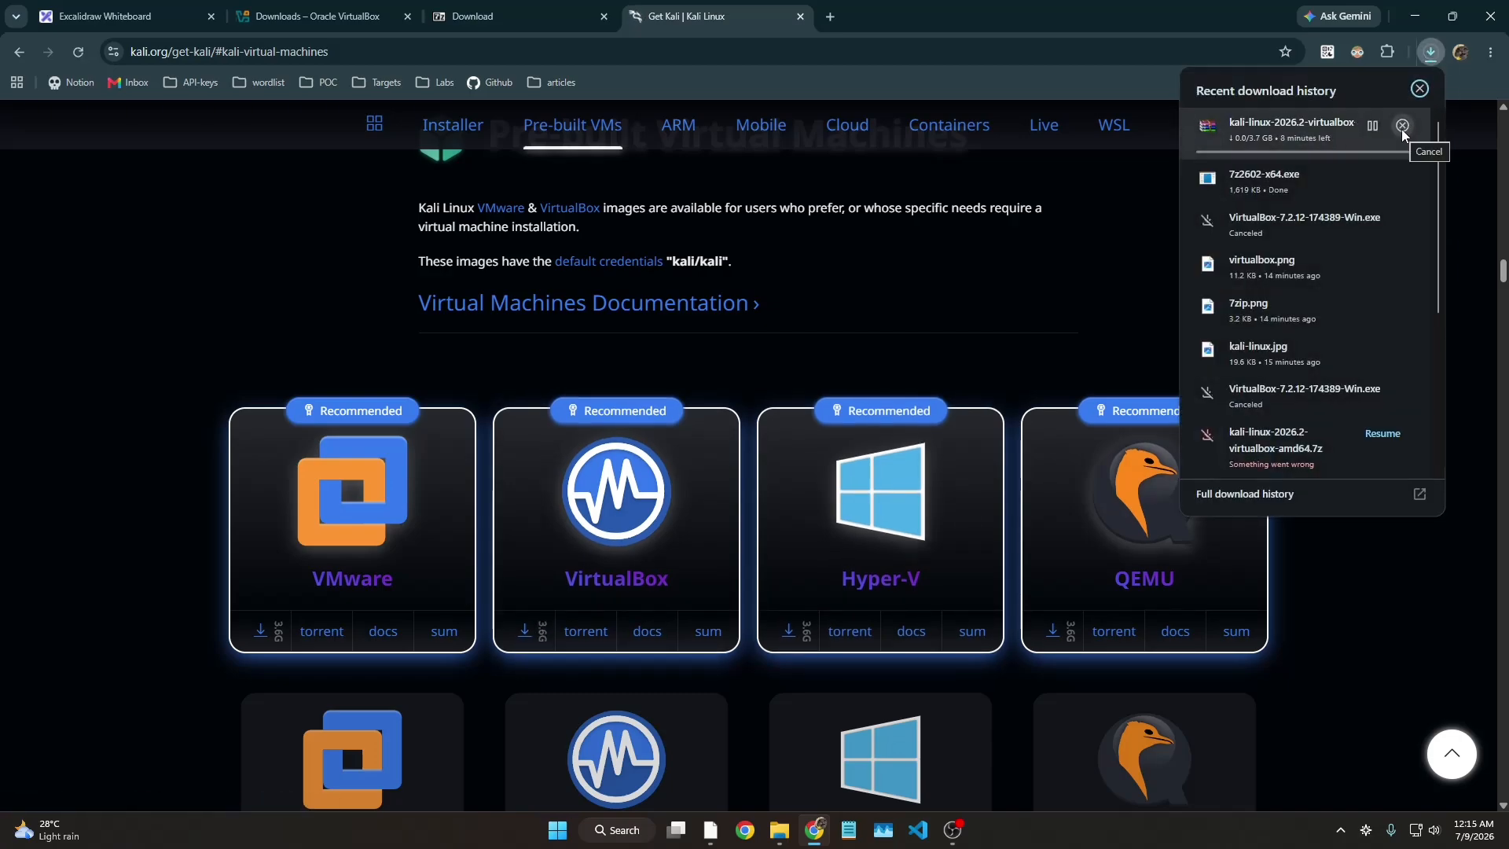
click(1402, 126)
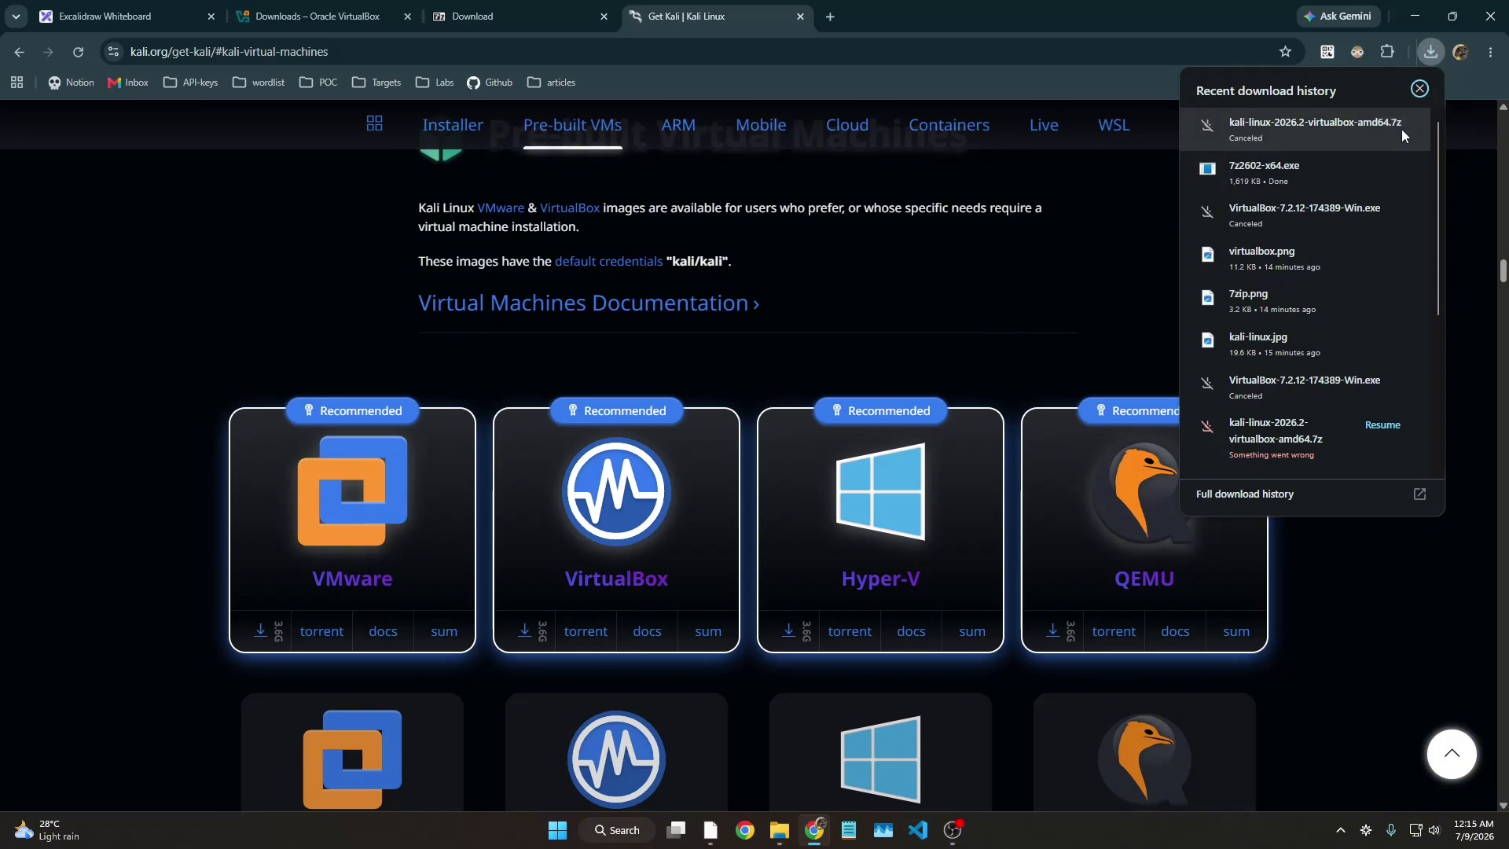
Step: Switch to File Explorer, launch the 7z2602-x64.exe installer from the tools folder, and cancel its setup
click(779, 829)
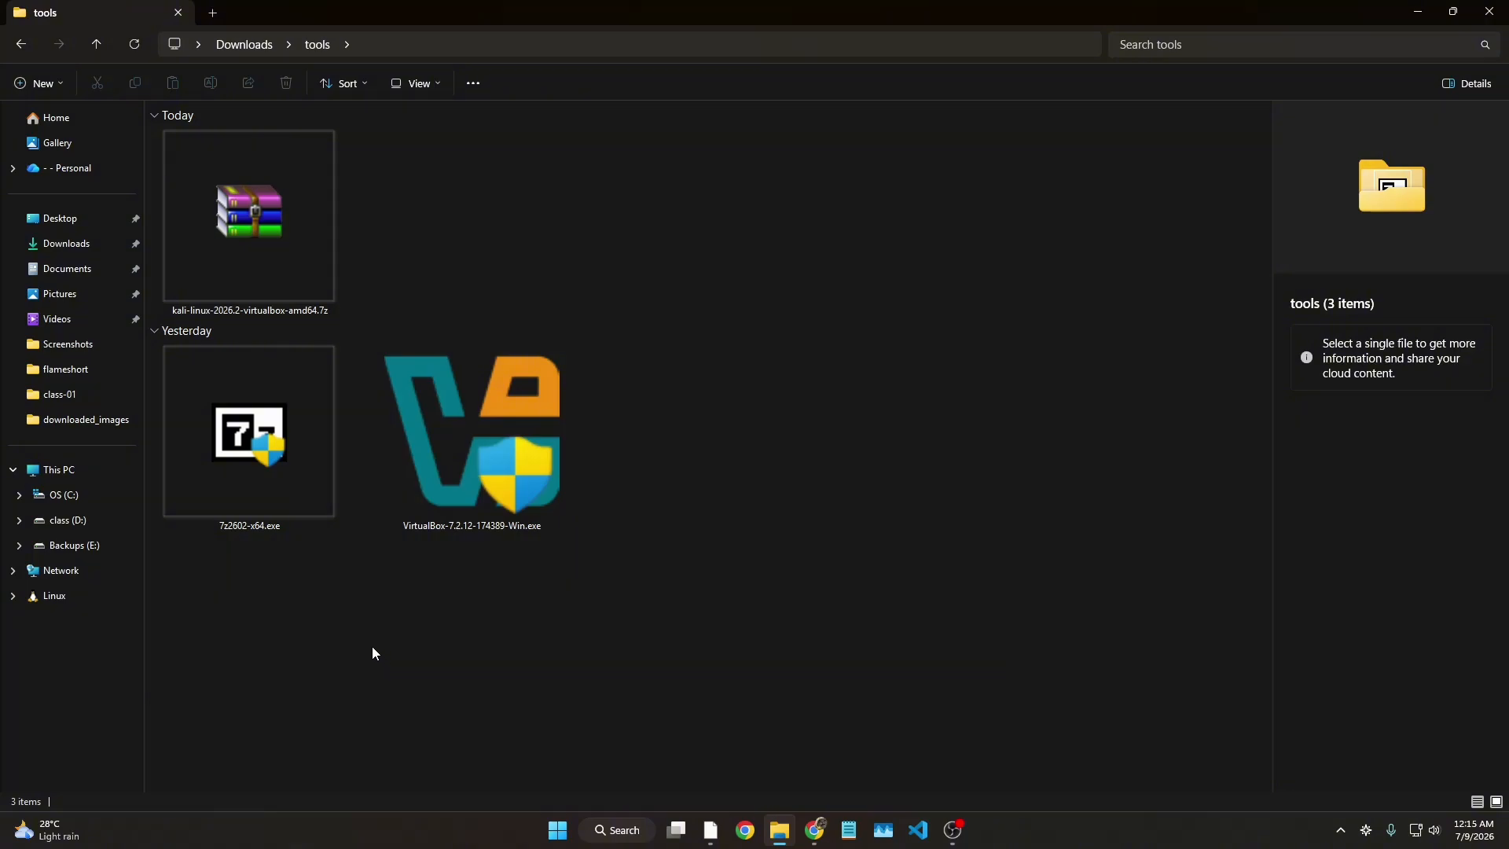
double_click(261, 438)
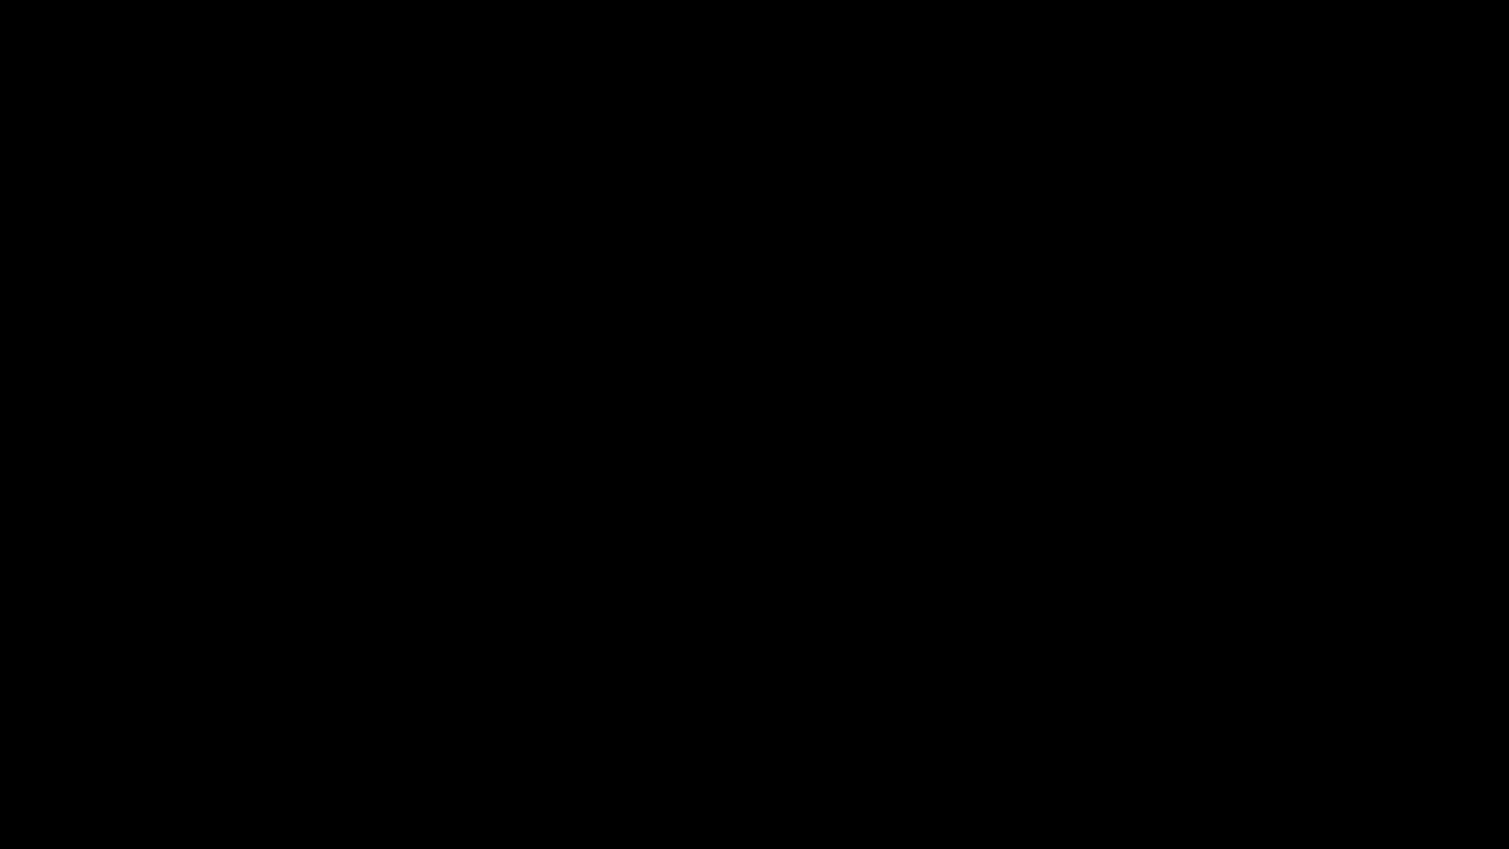
click(666, 543)
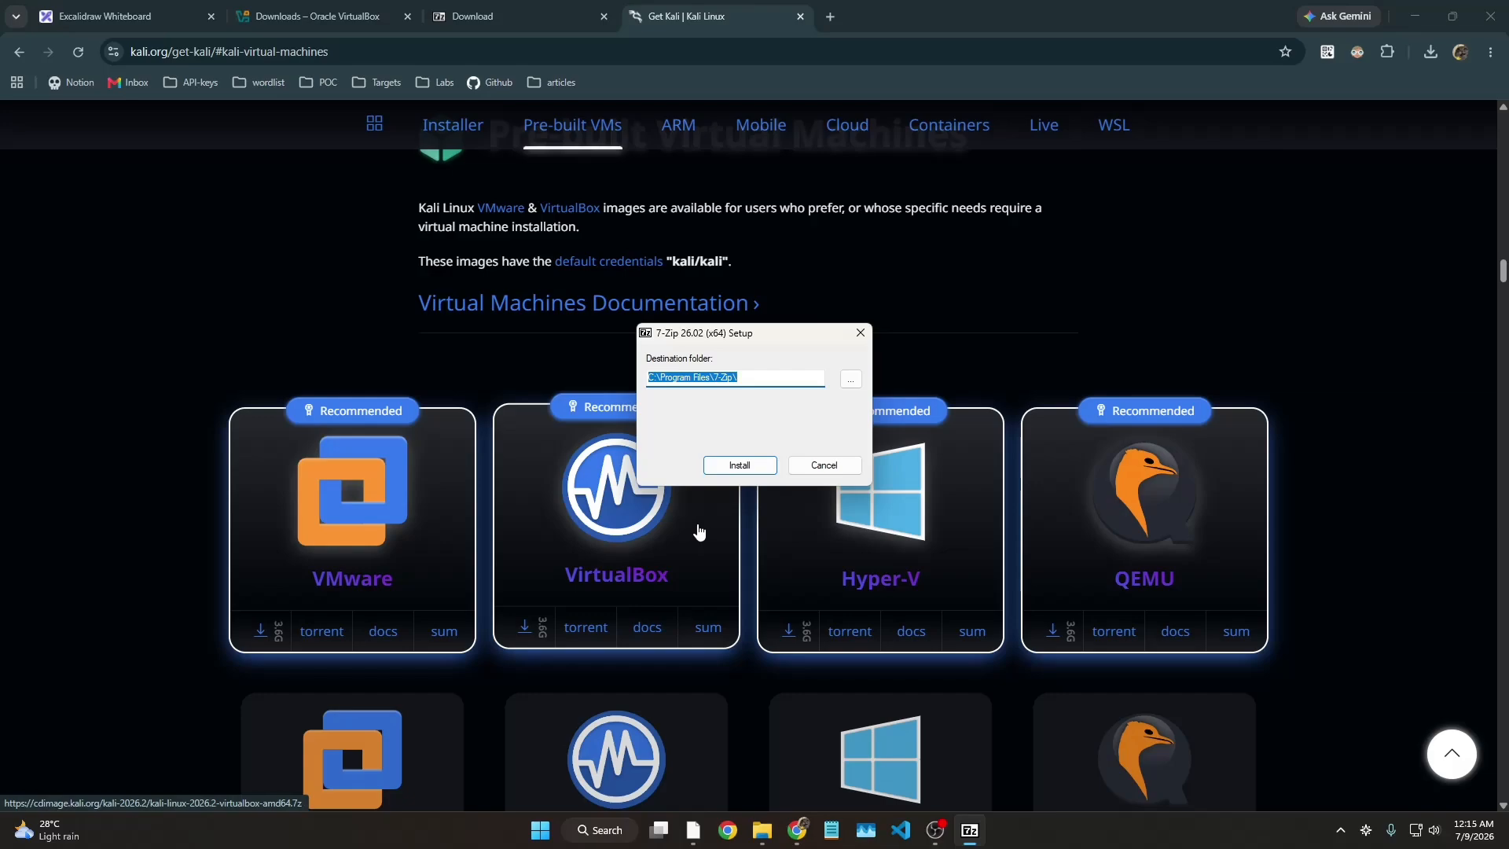
click(747, 470)
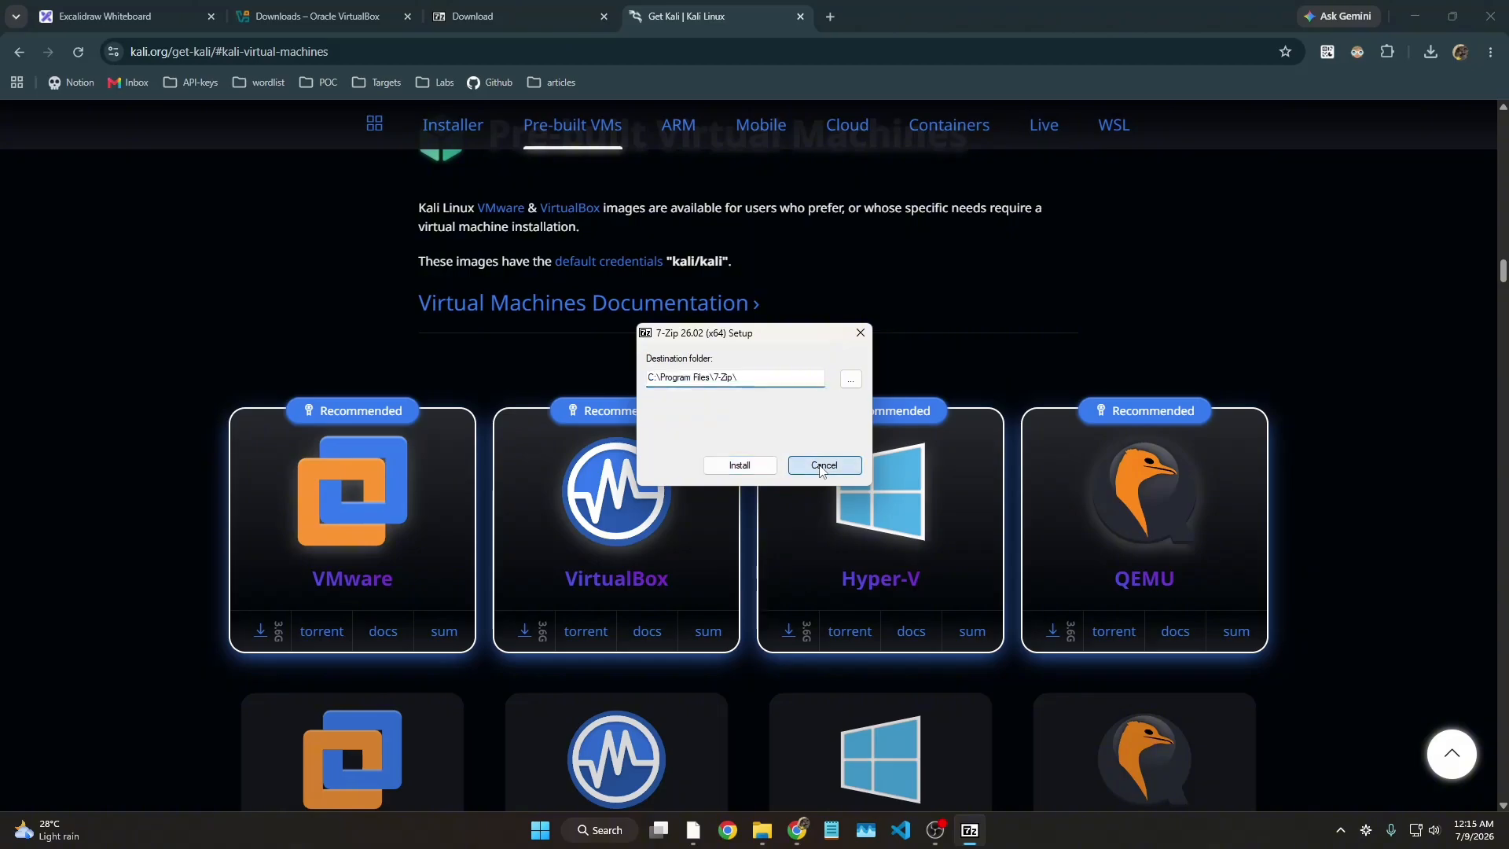
click(821, 467)
Step: Return to the tools folder in File Explorer and launch VirtualBox-7.2.12-174389-Win.exe, allowing it to run
click(779, 830)
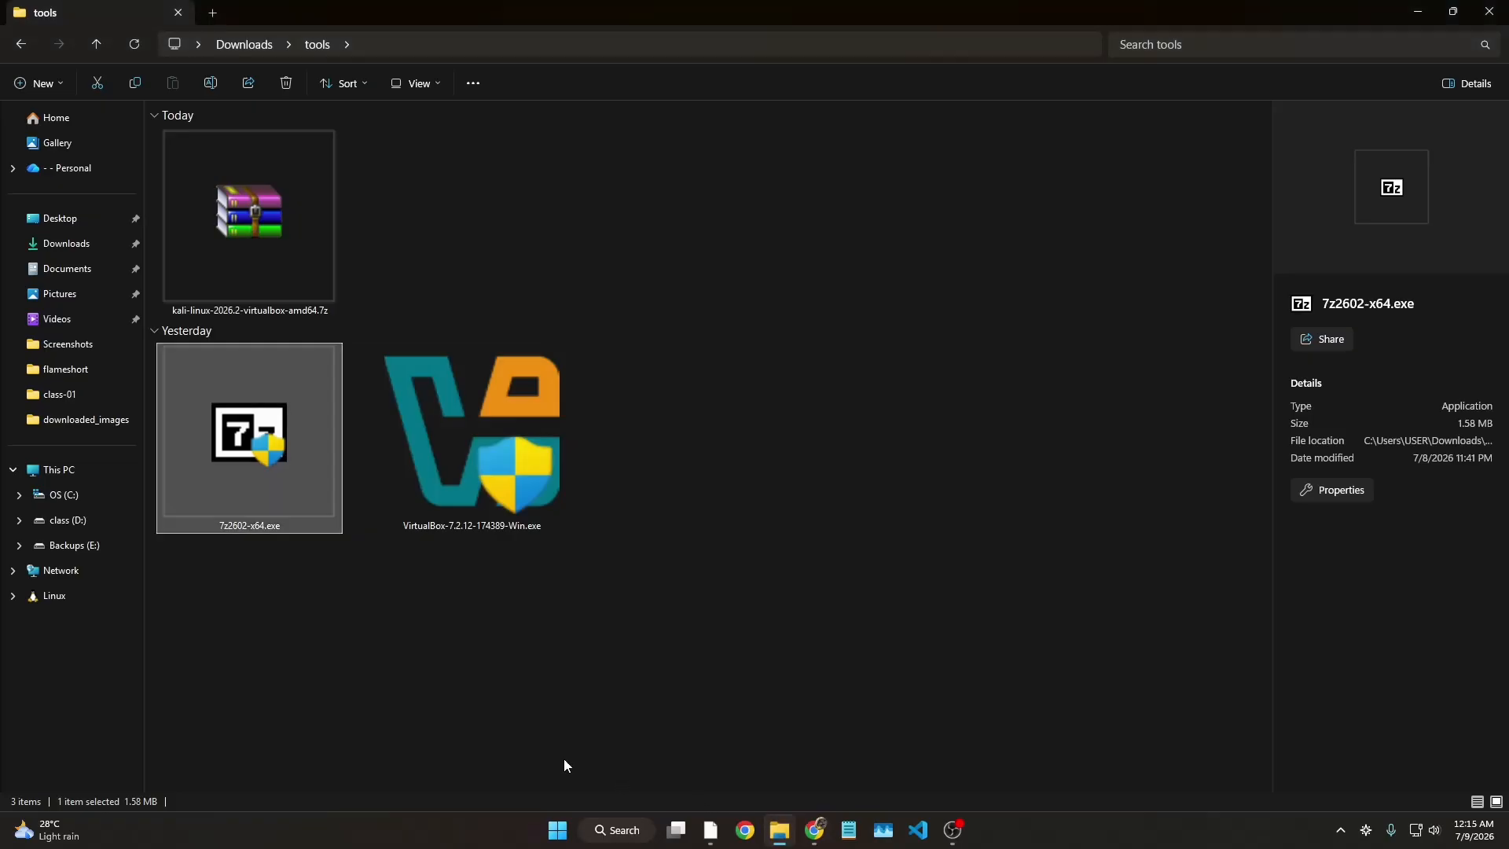
click(482, 610)
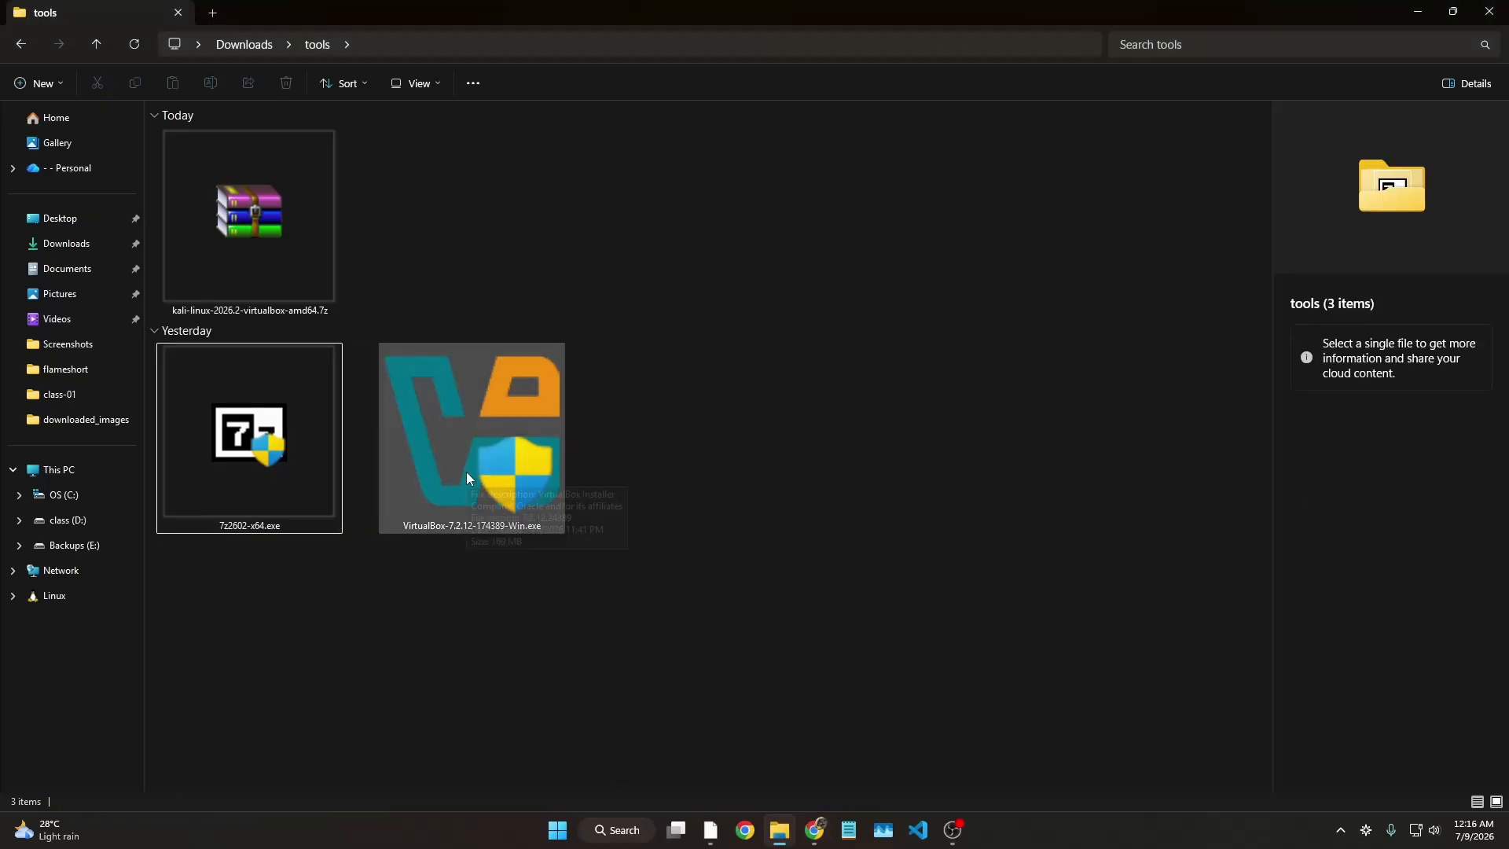
double_click(476, 462)
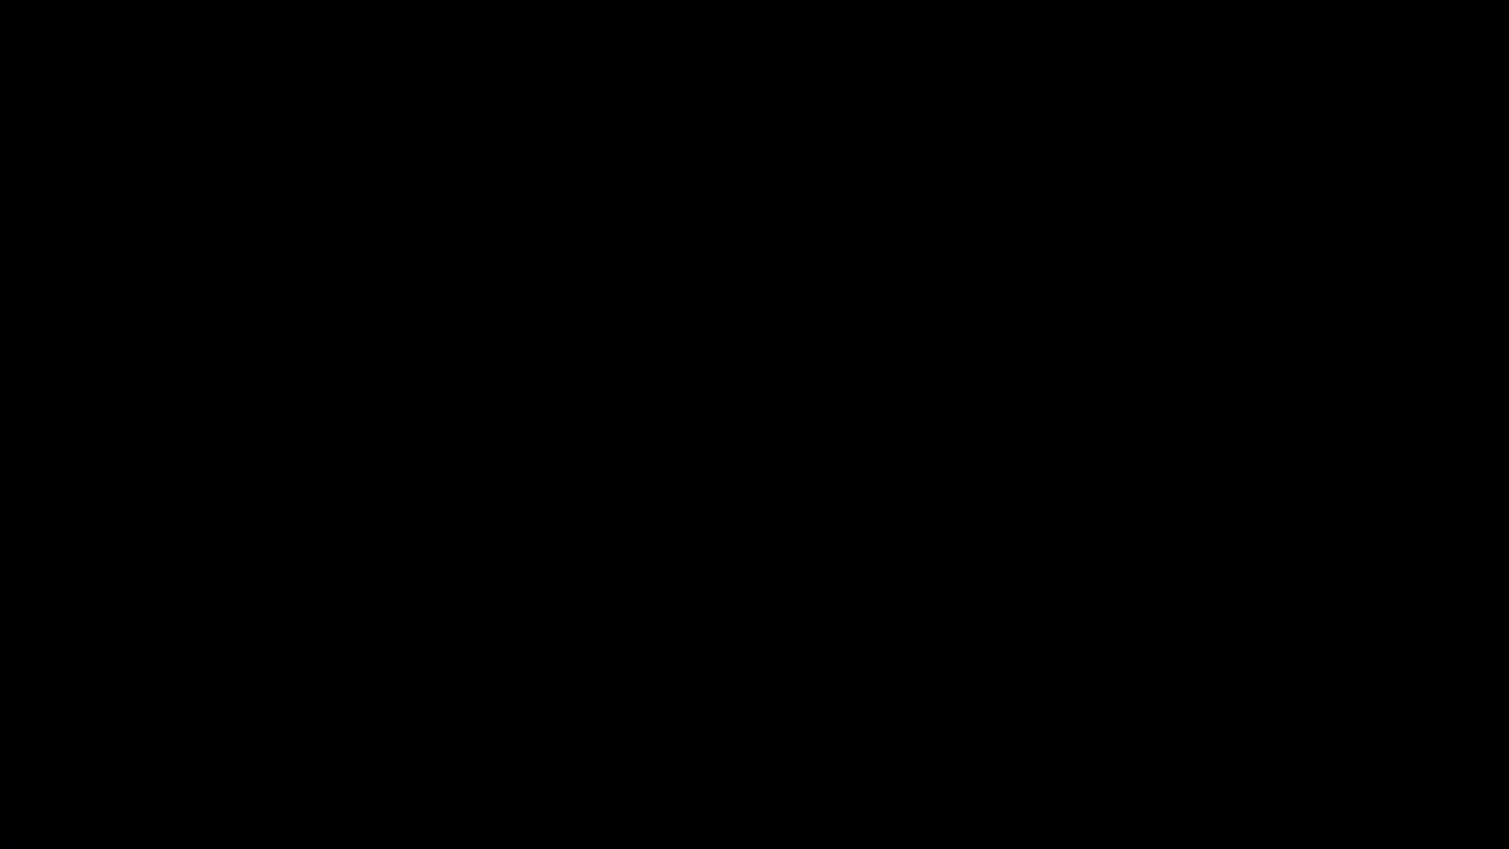
click(680, 550)
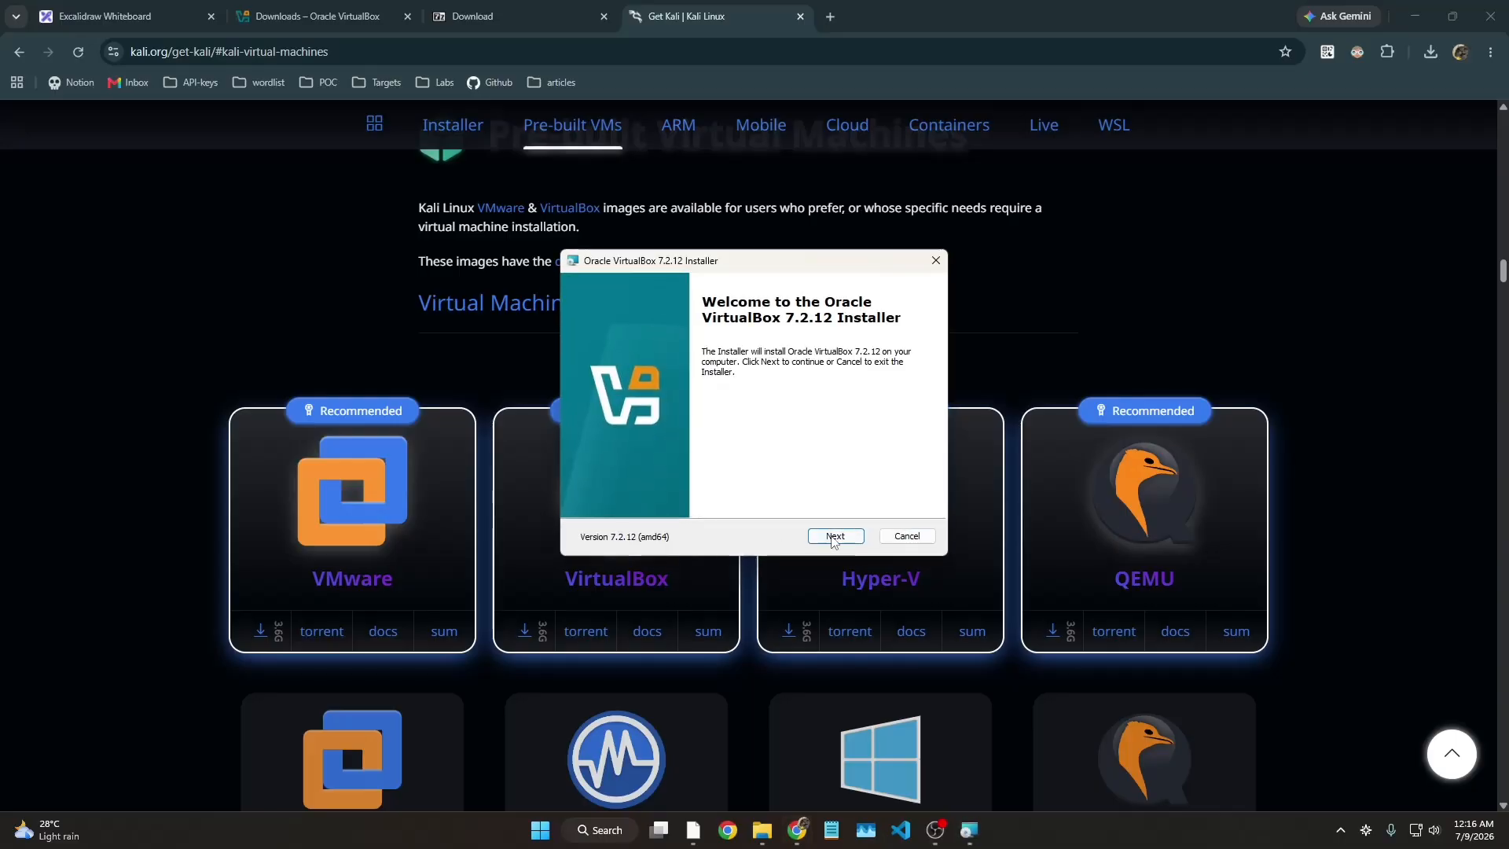
Step: Accept the VirtualBox license agreement and proceed with the default features and location, agreeing to the network disconnection
click(835, 537)
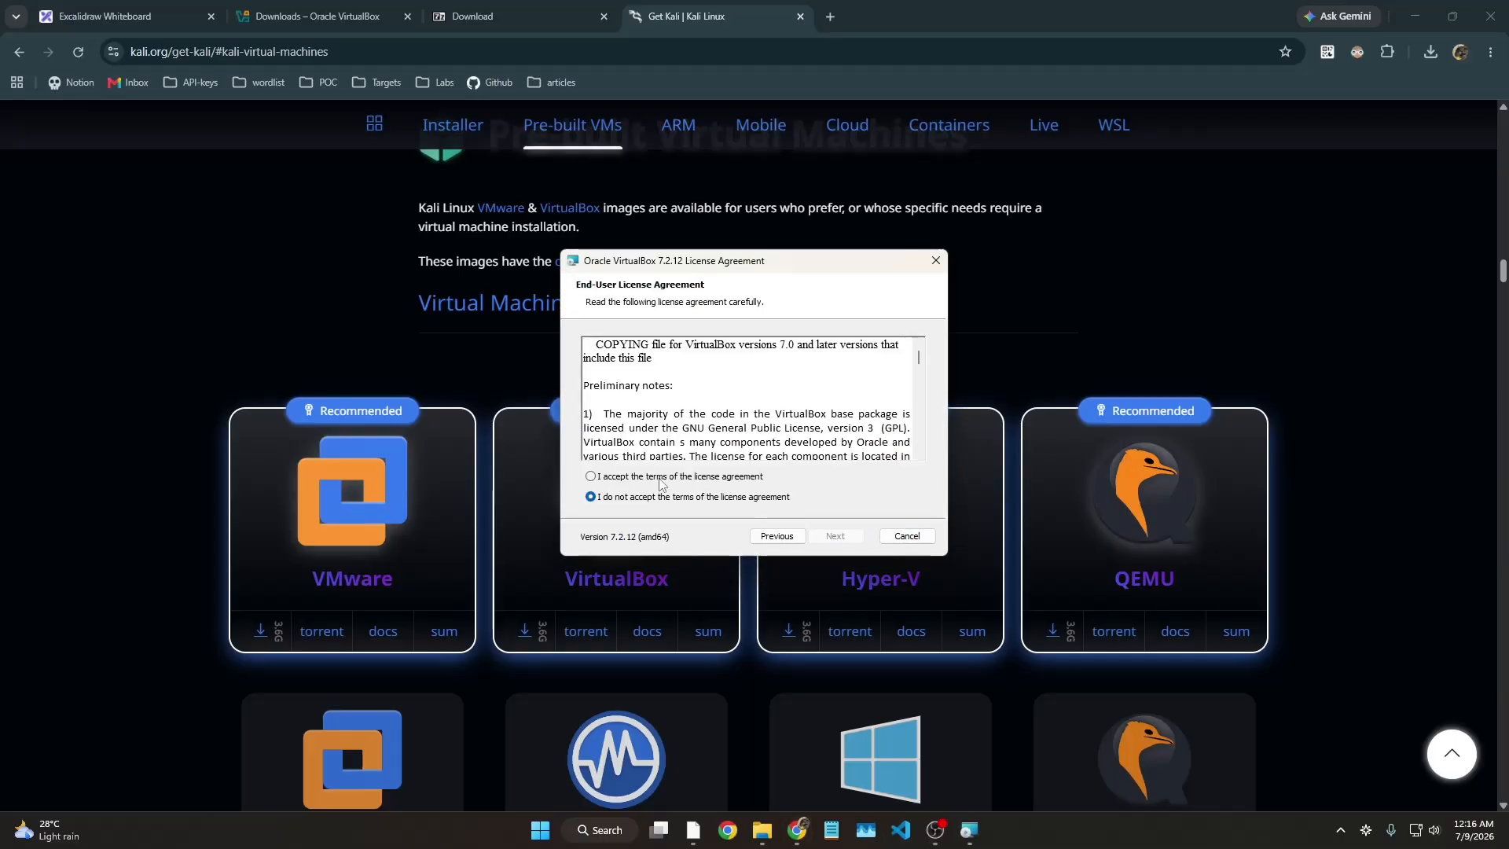
click(591, 477)
click(835, 538)
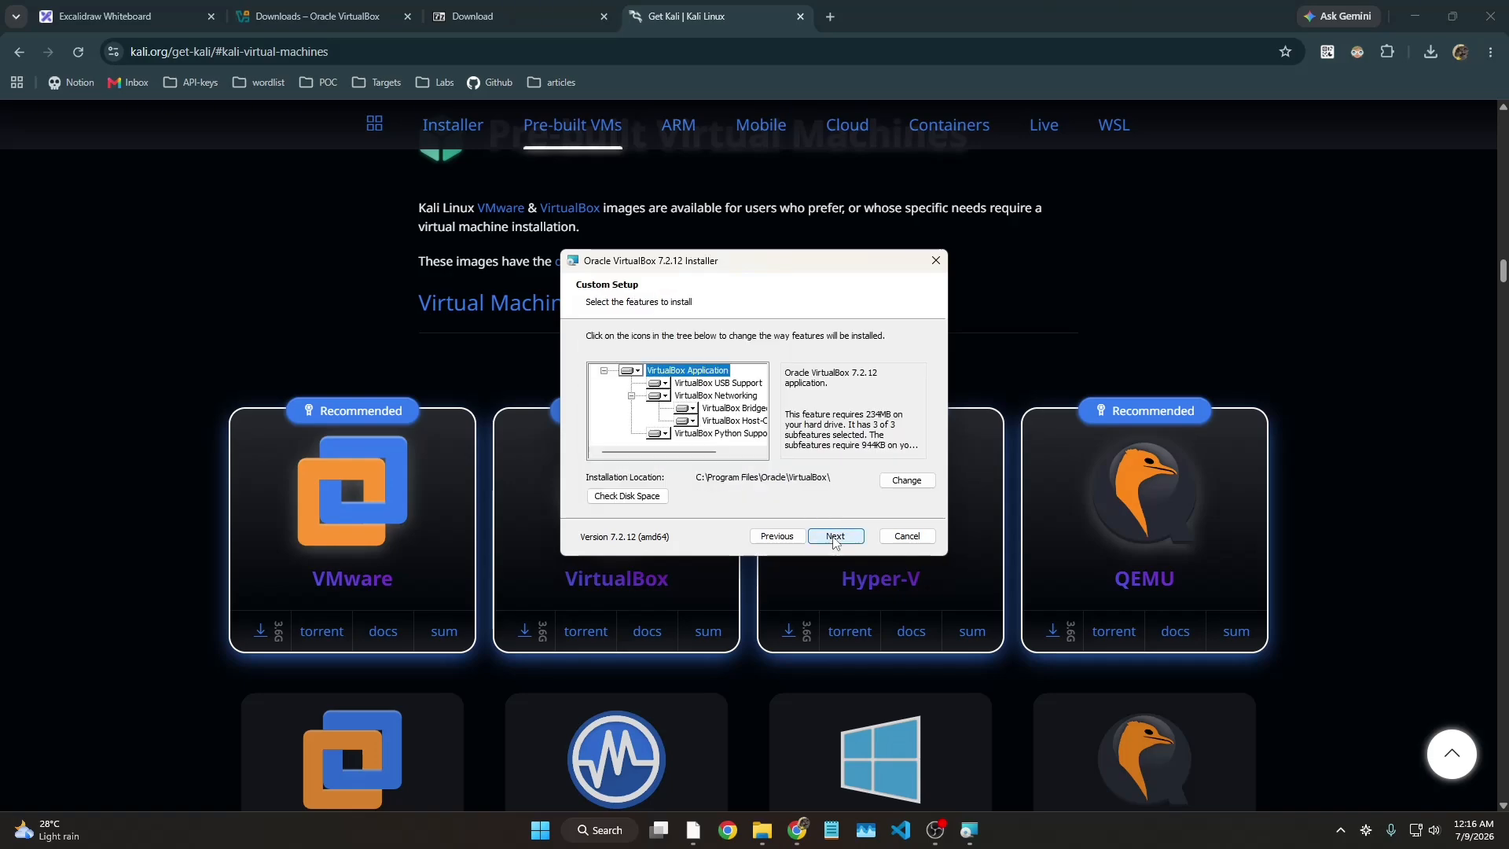
click(834, 539)
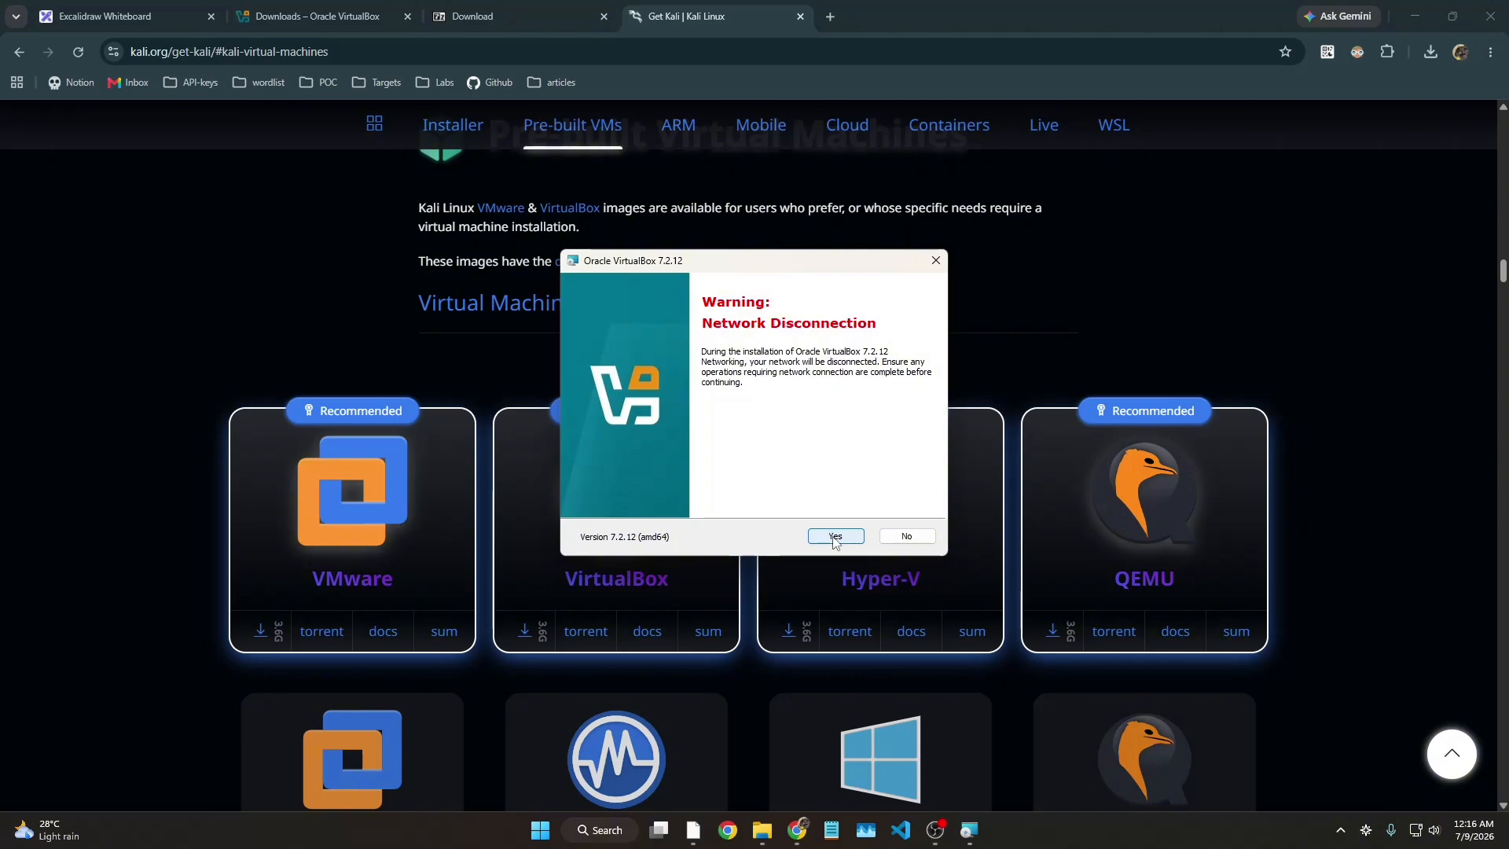
click(833, 537)
click(833, 538)
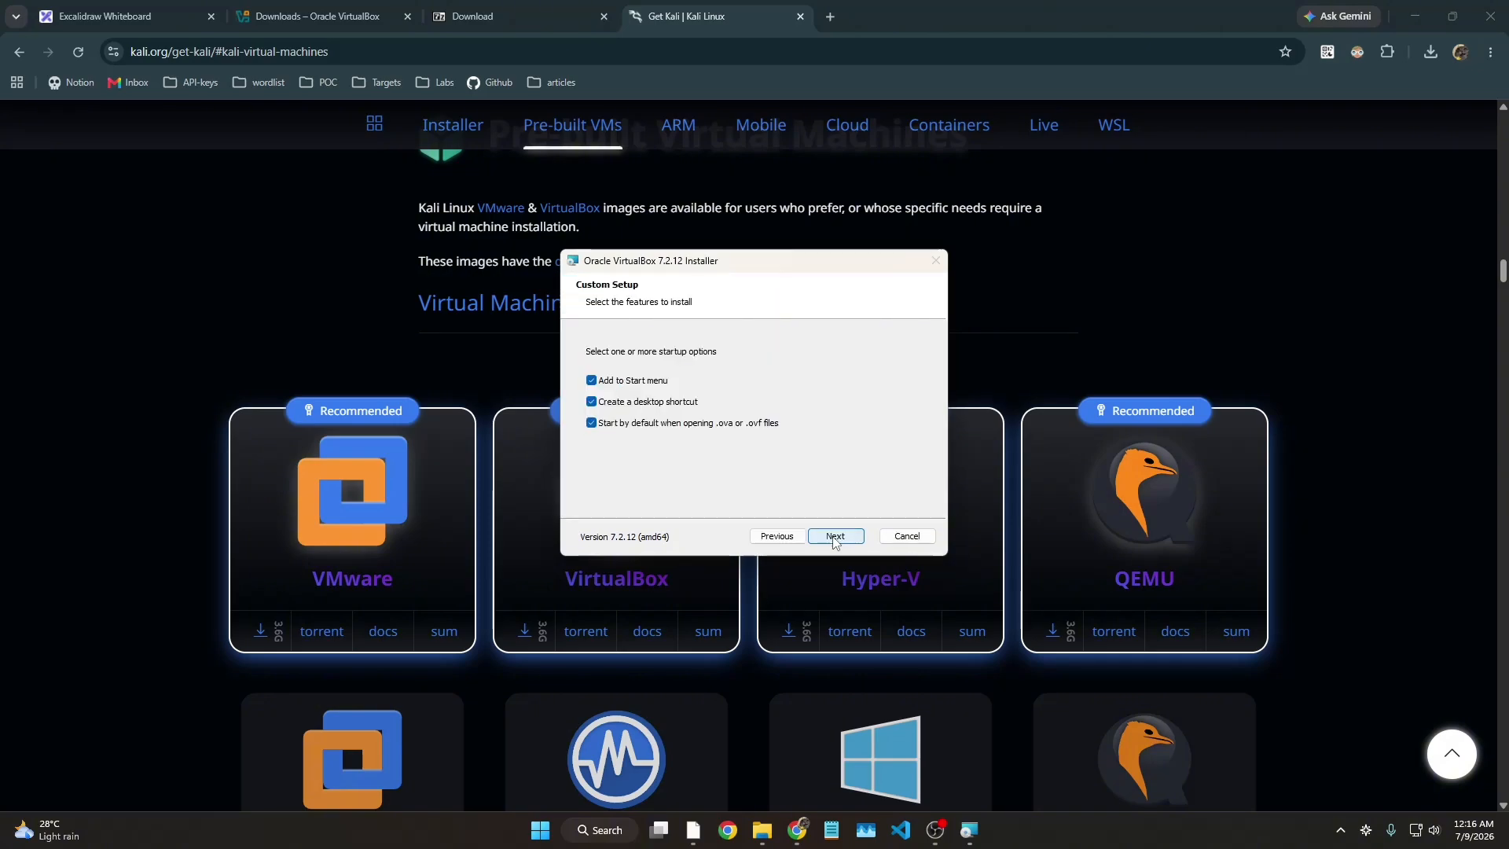
Step: Install VirtualBox with all startup options kept enabled and finish the installer with Start Oracle VirtualBox 7.2.12 selected
click(834, 538)
click(833, 537)
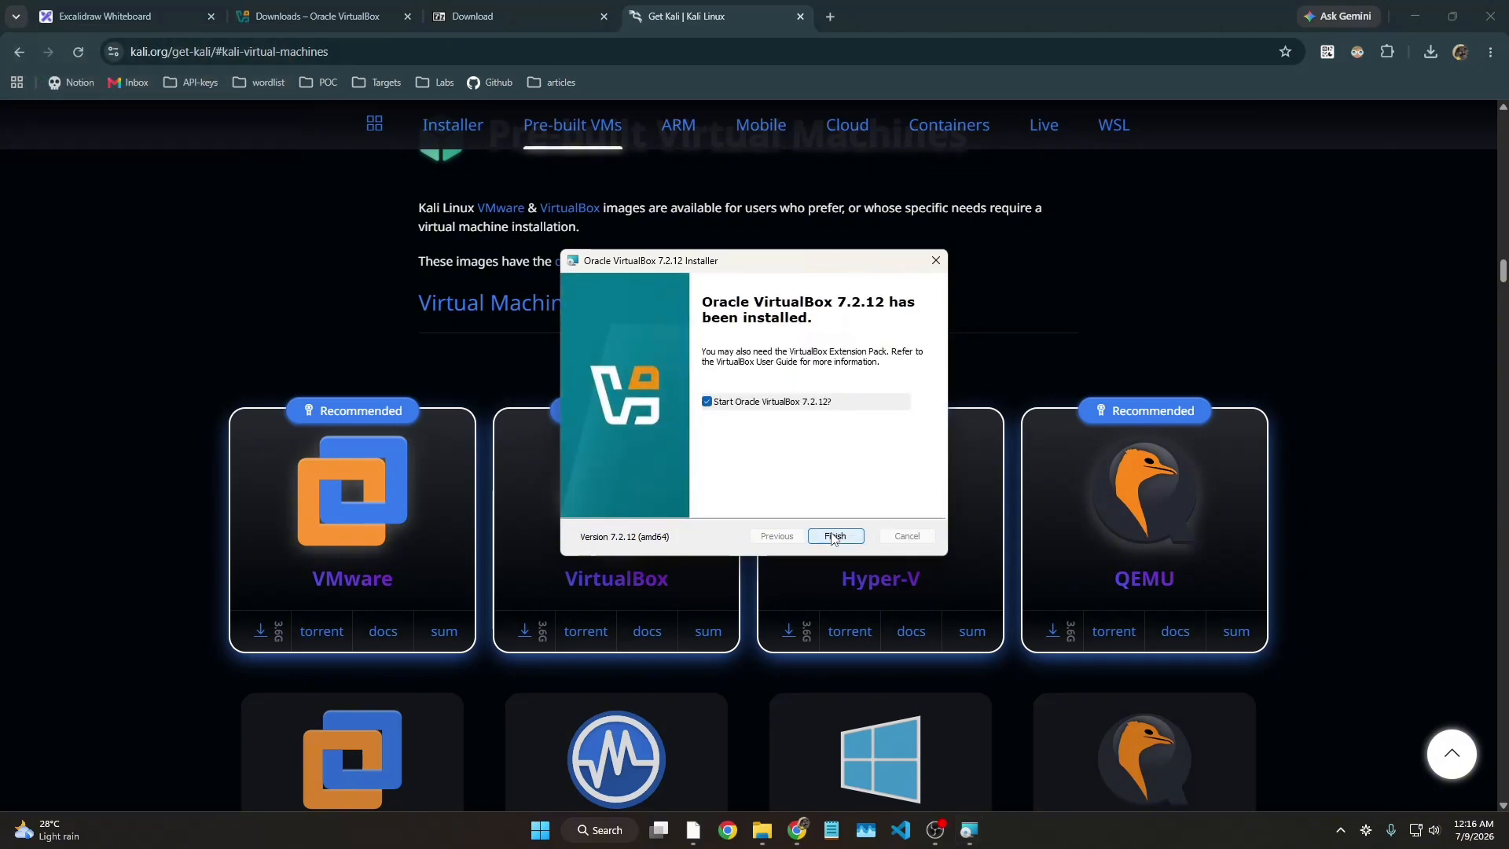
click(833, 538)
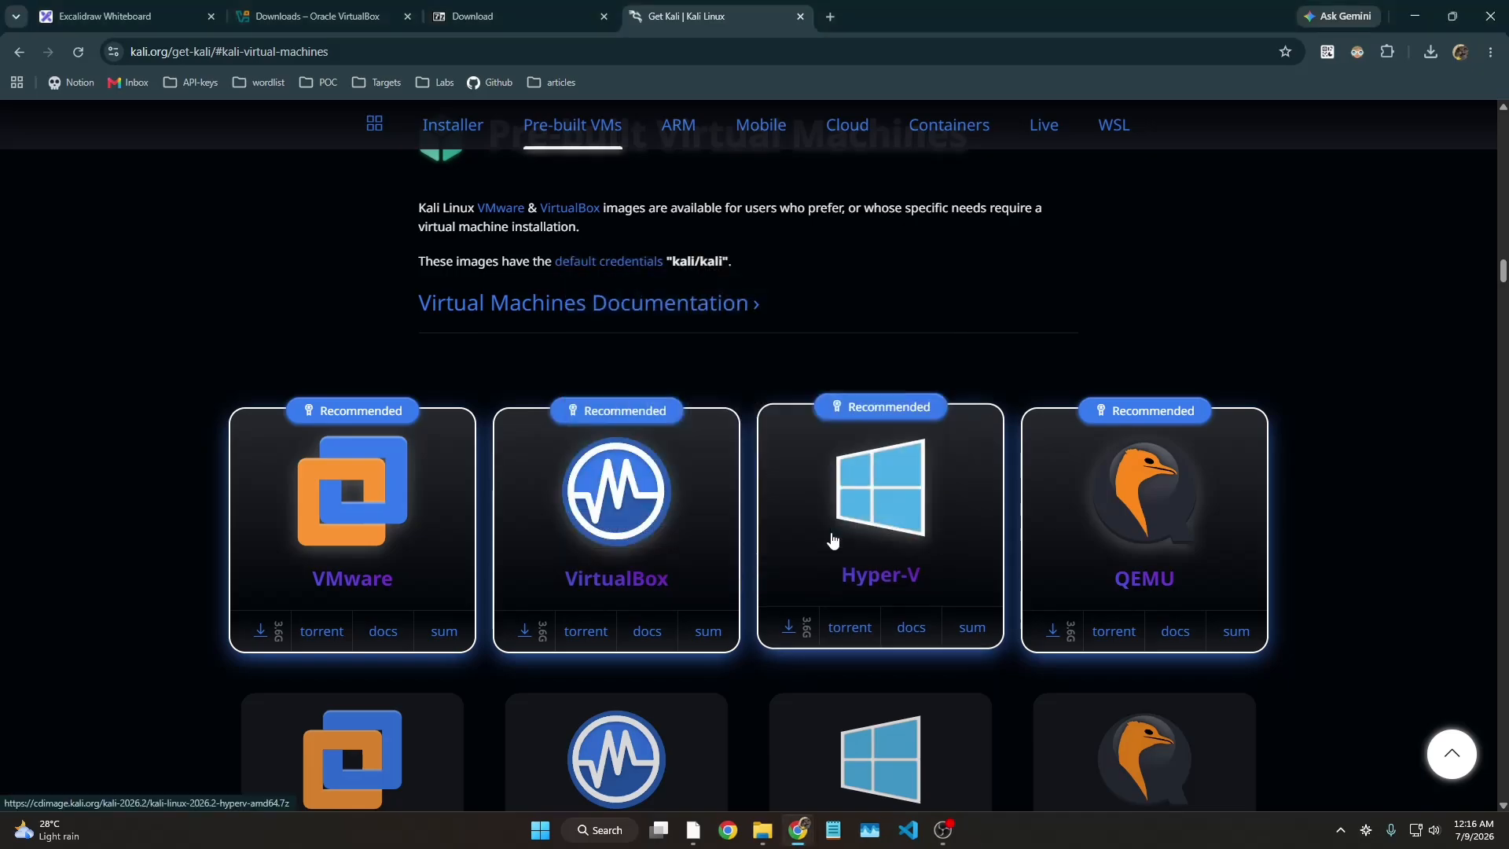
Step: Show the desktop and move the Oracle VirtualBox shortcut directly below the Google Chrome icon
key(super+d)
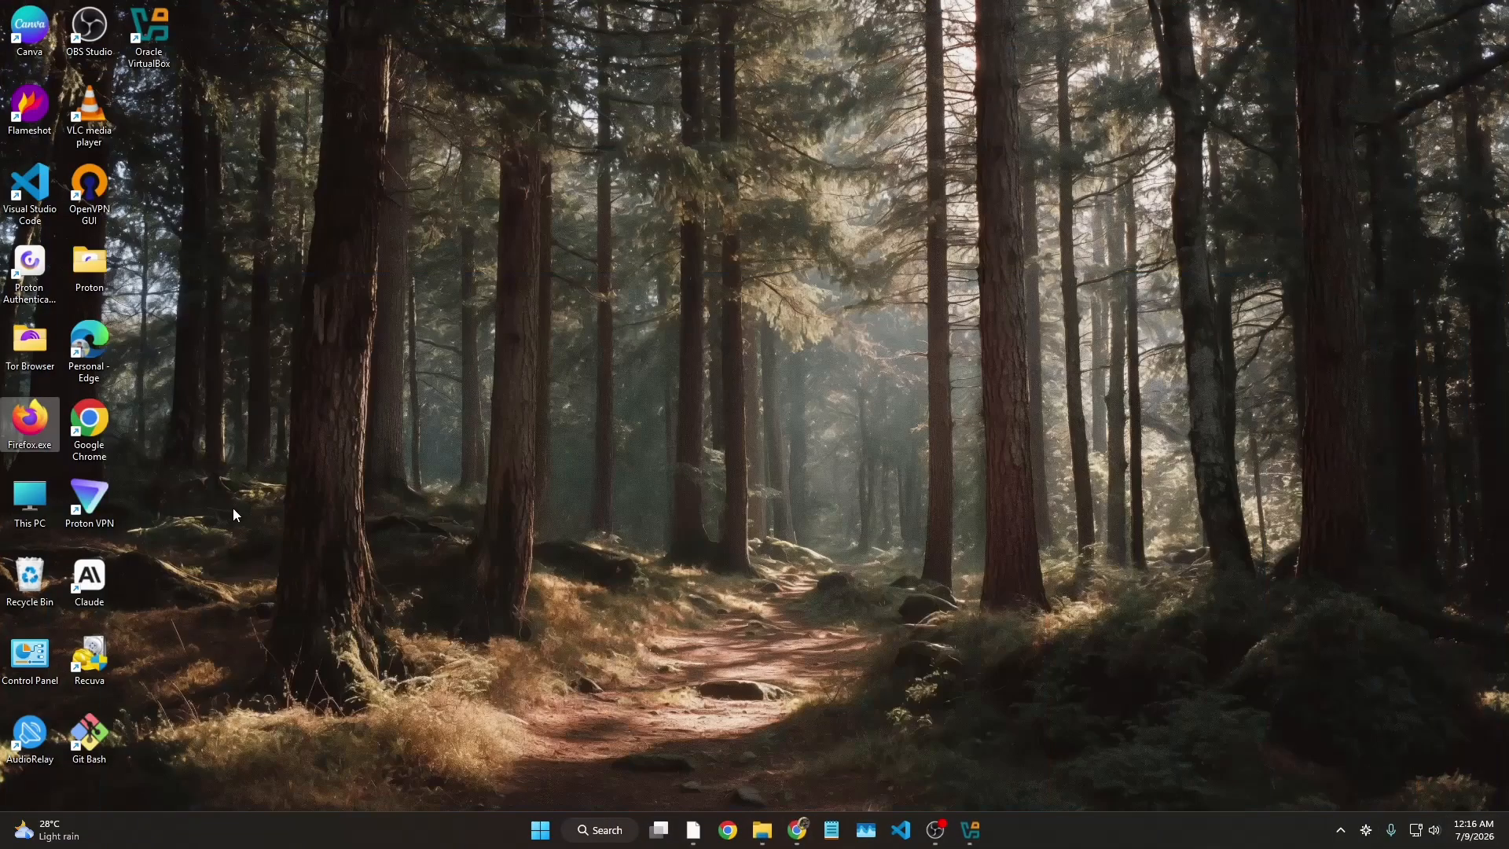
drag(142, 39, 507, 498)
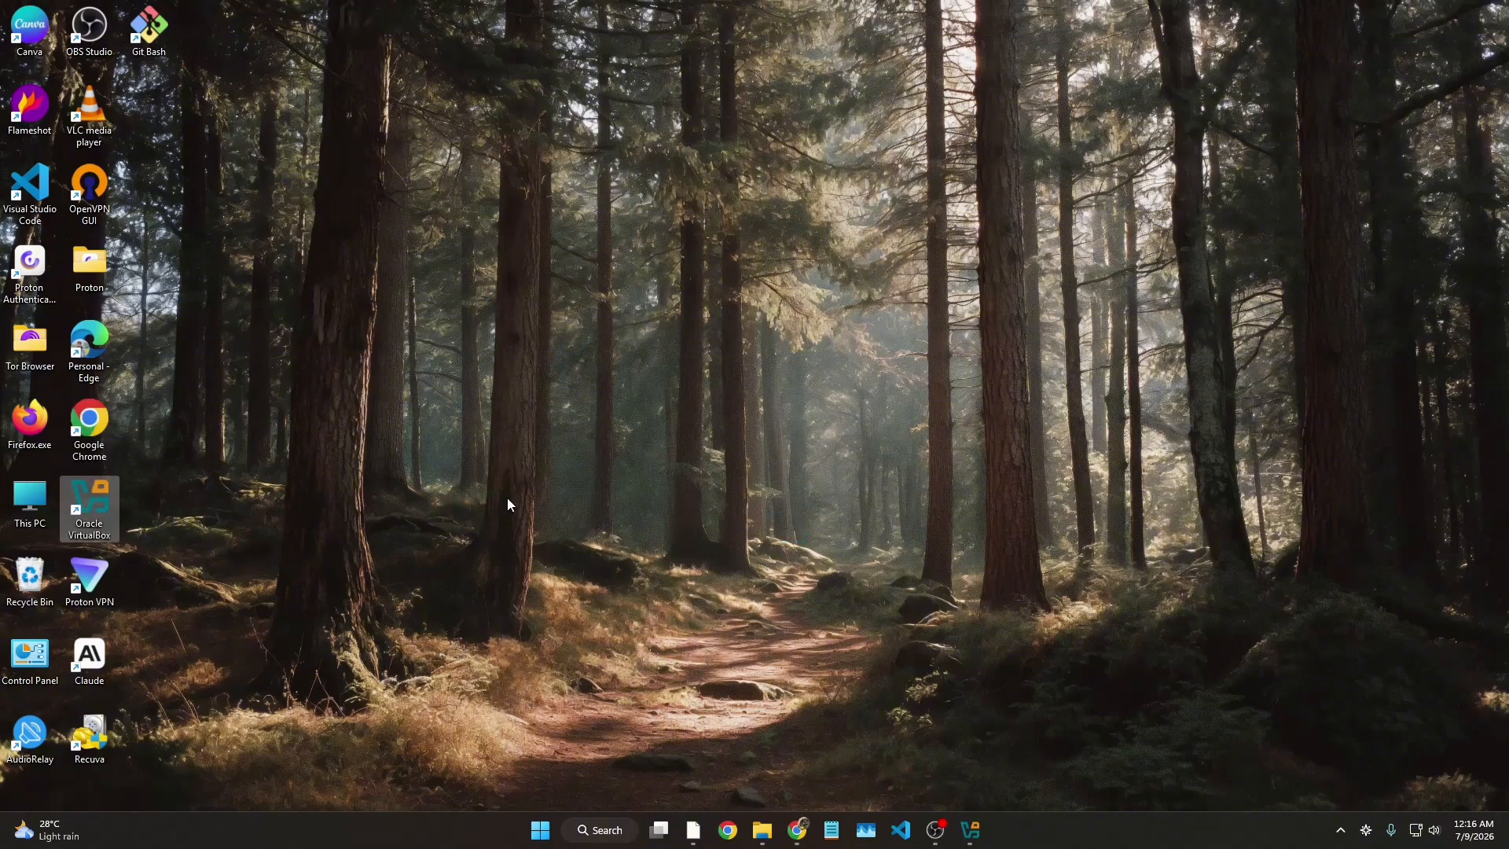
Step: Switch to File Explorer and extract kali-linux-2026.2-virtualbox-amd64.7z directly into the tools folder with 7-Zip
mouse_move(800, 836)
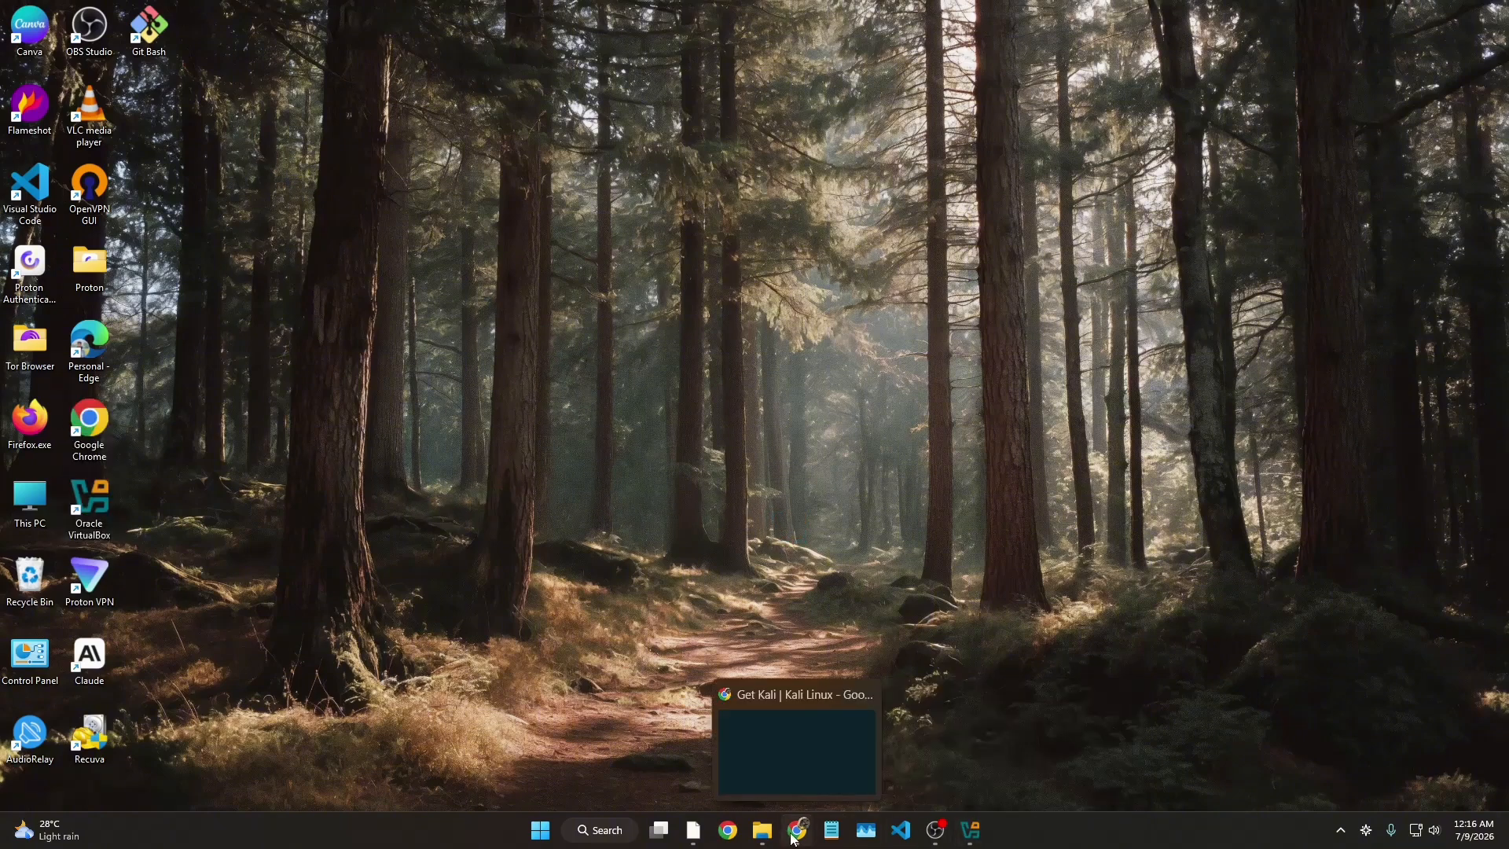
click(763, 830)
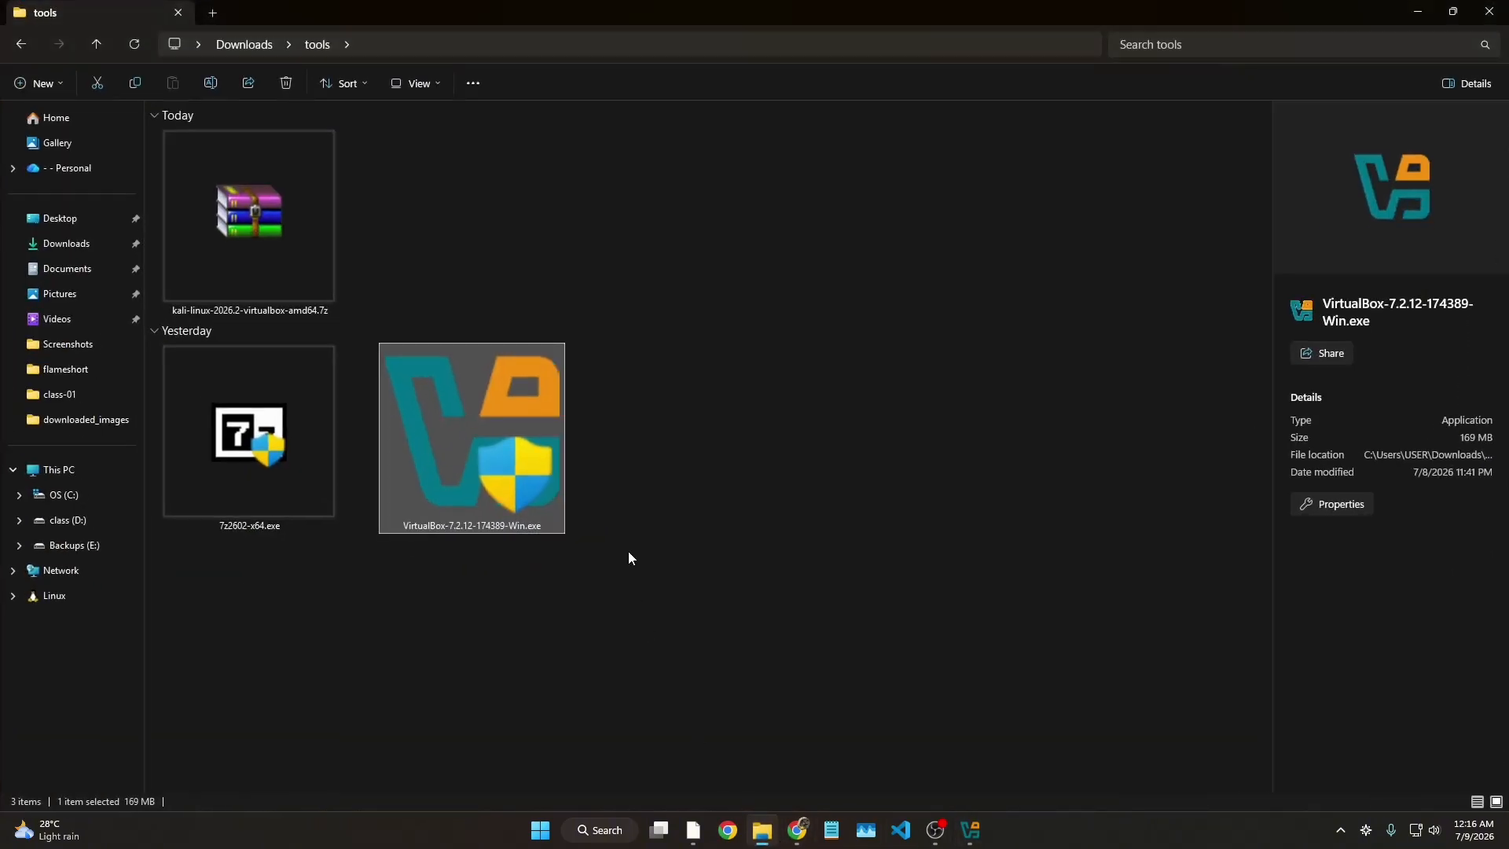
right_click(251, 203)
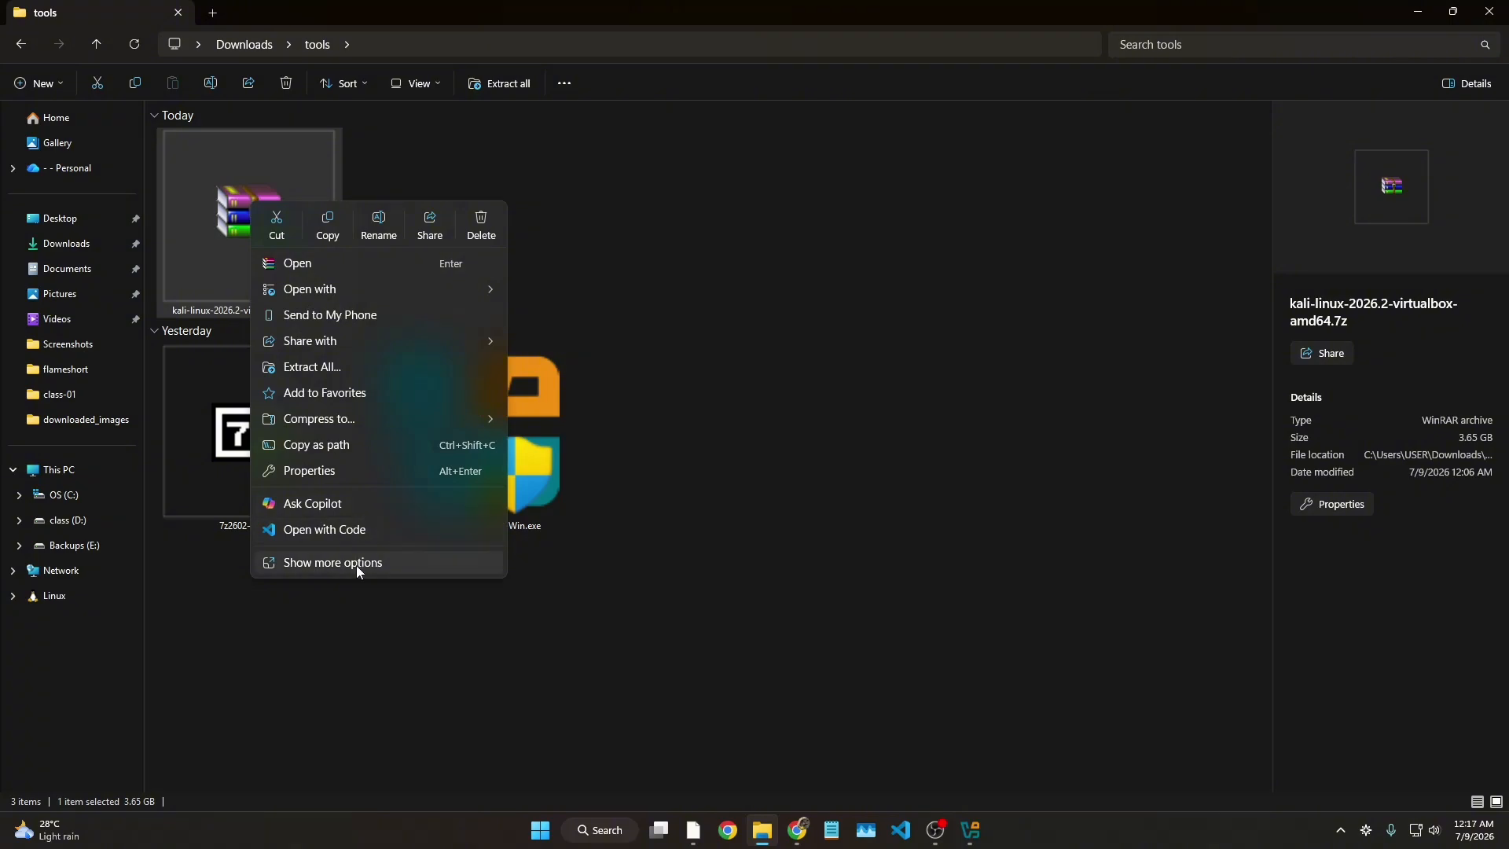
click(356, 564)
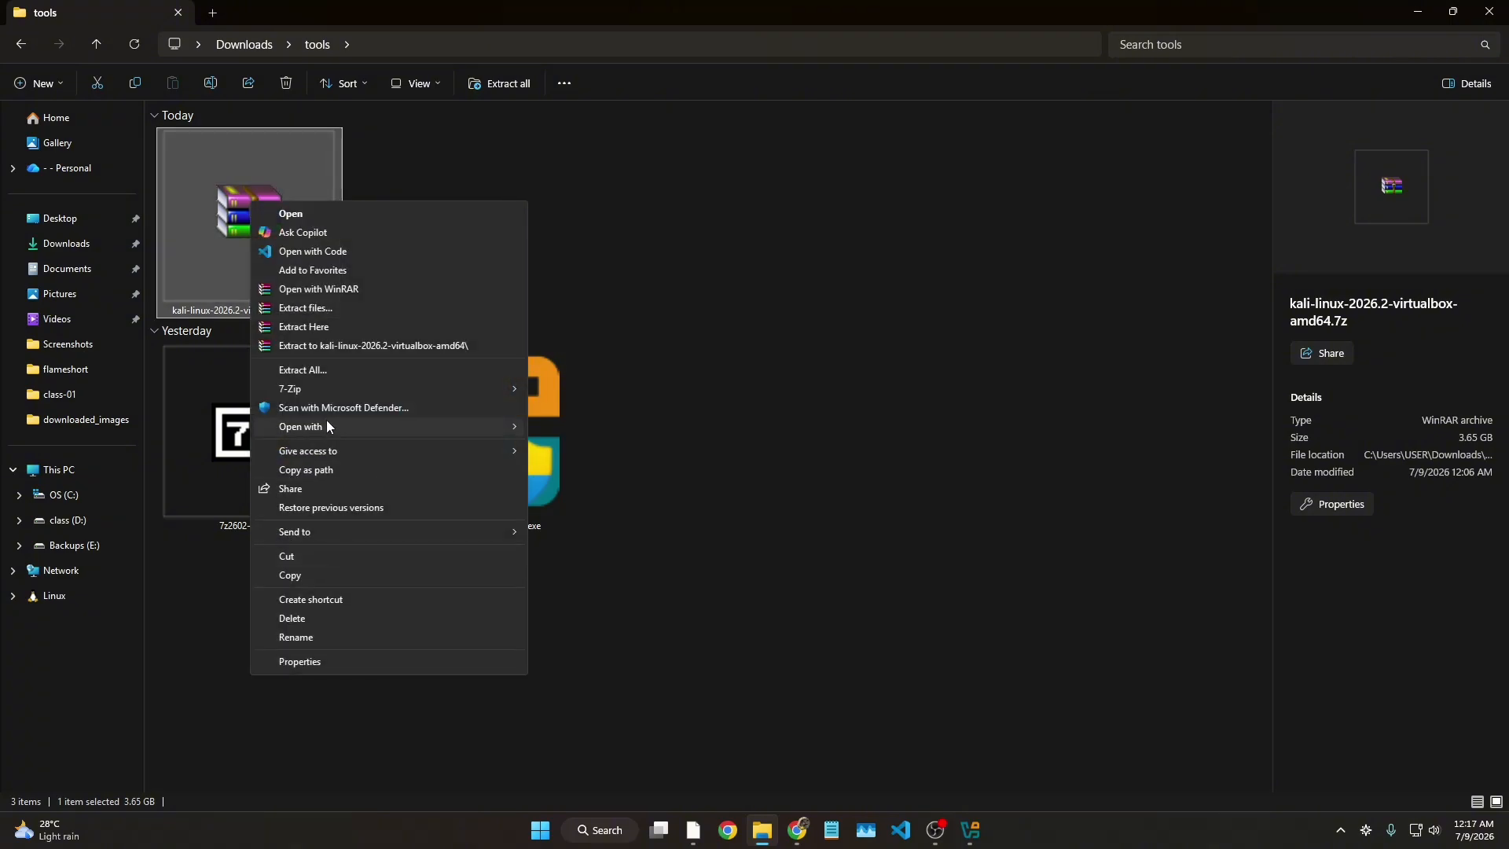
mouse_move(322, 397)
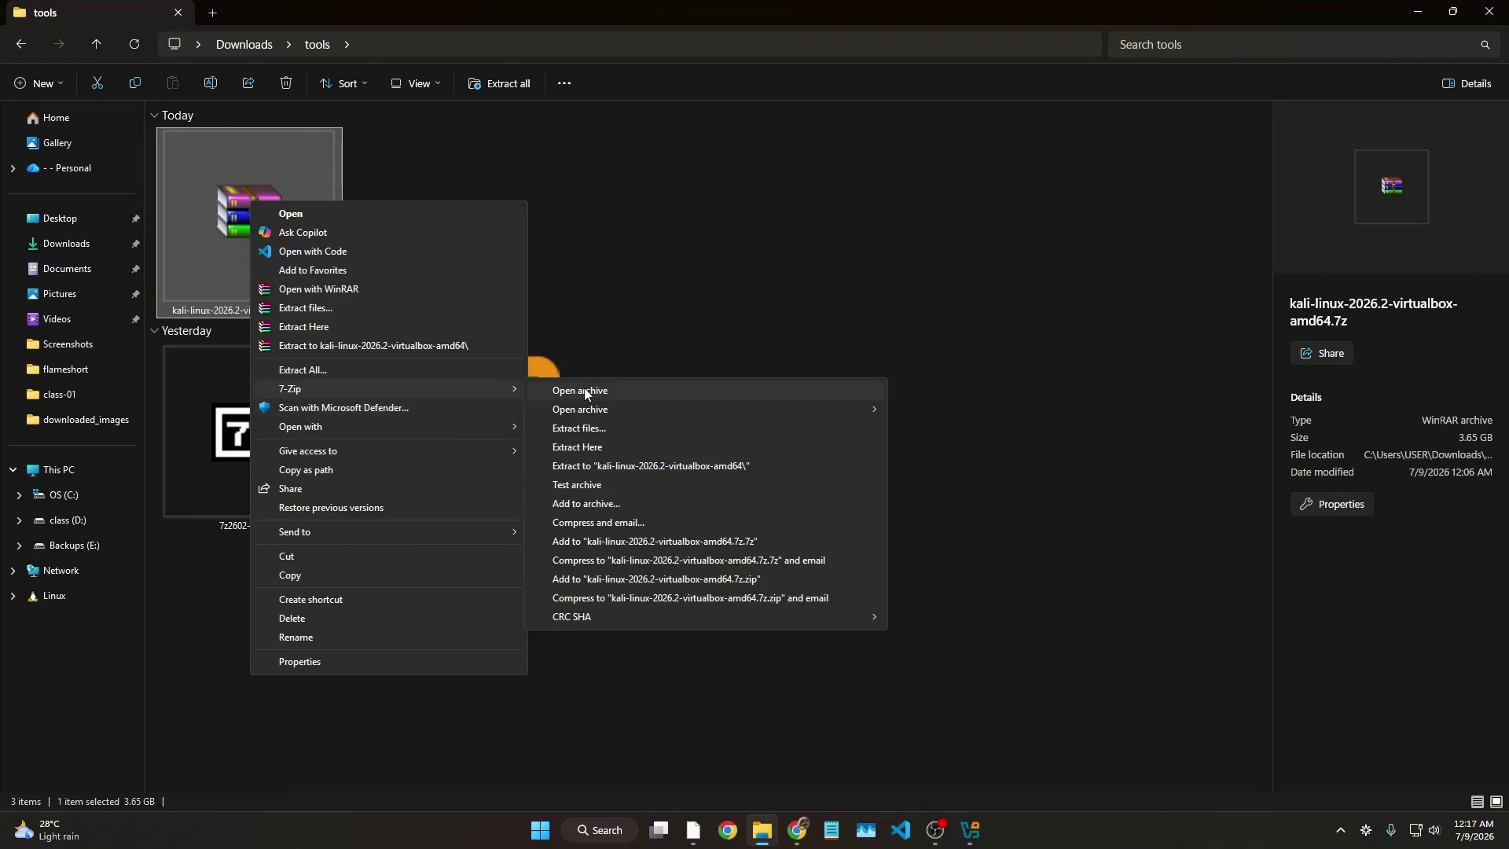
click(591, 453)
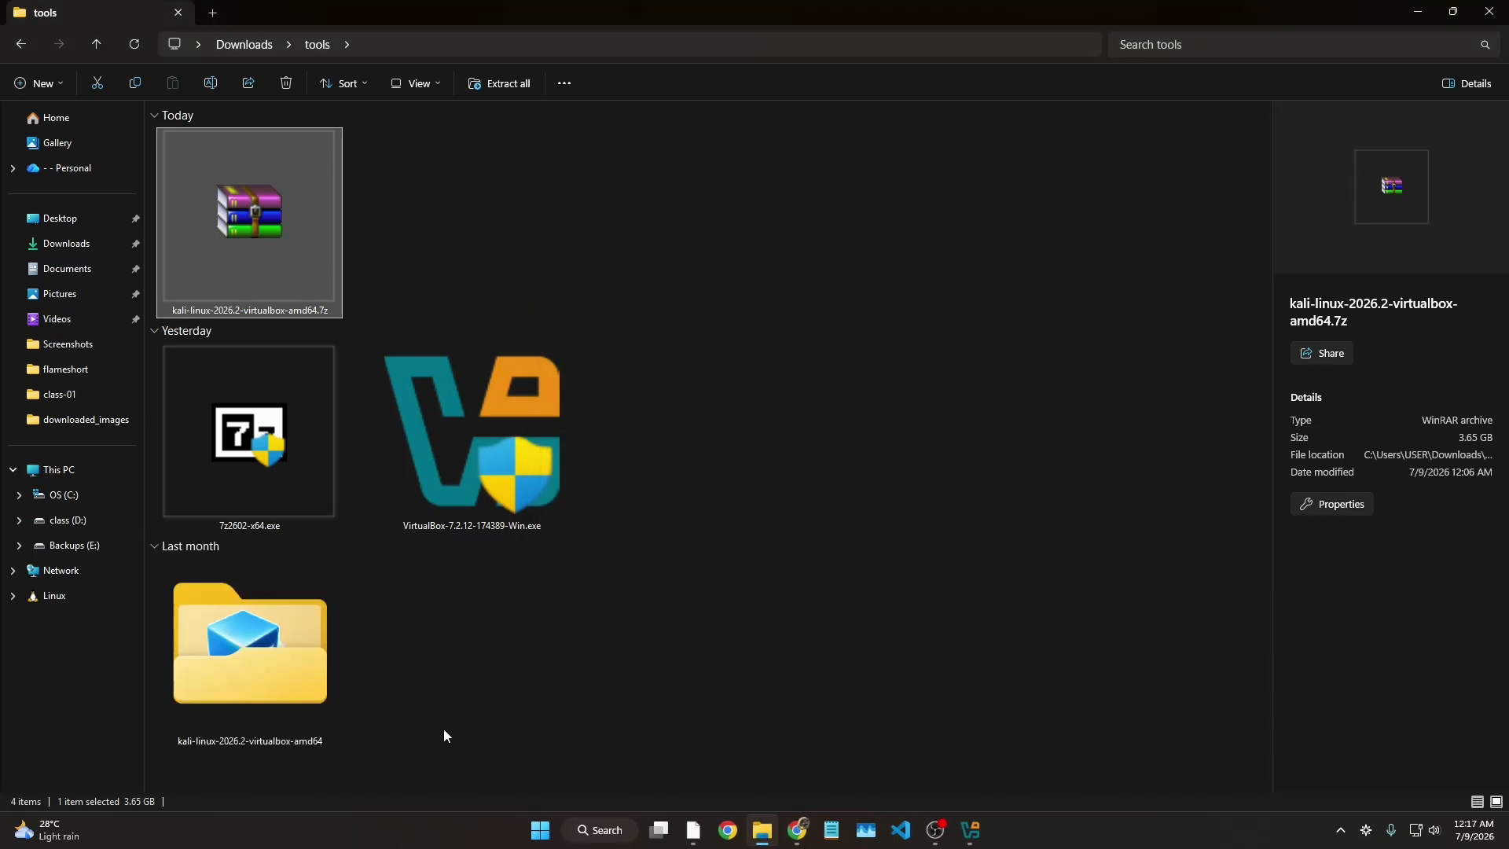
Step: Open the extracted kali-linux-2026.2-virtualbox-amd64 folder and load its .vbox machine file into VirtualBox
click(529, 644)
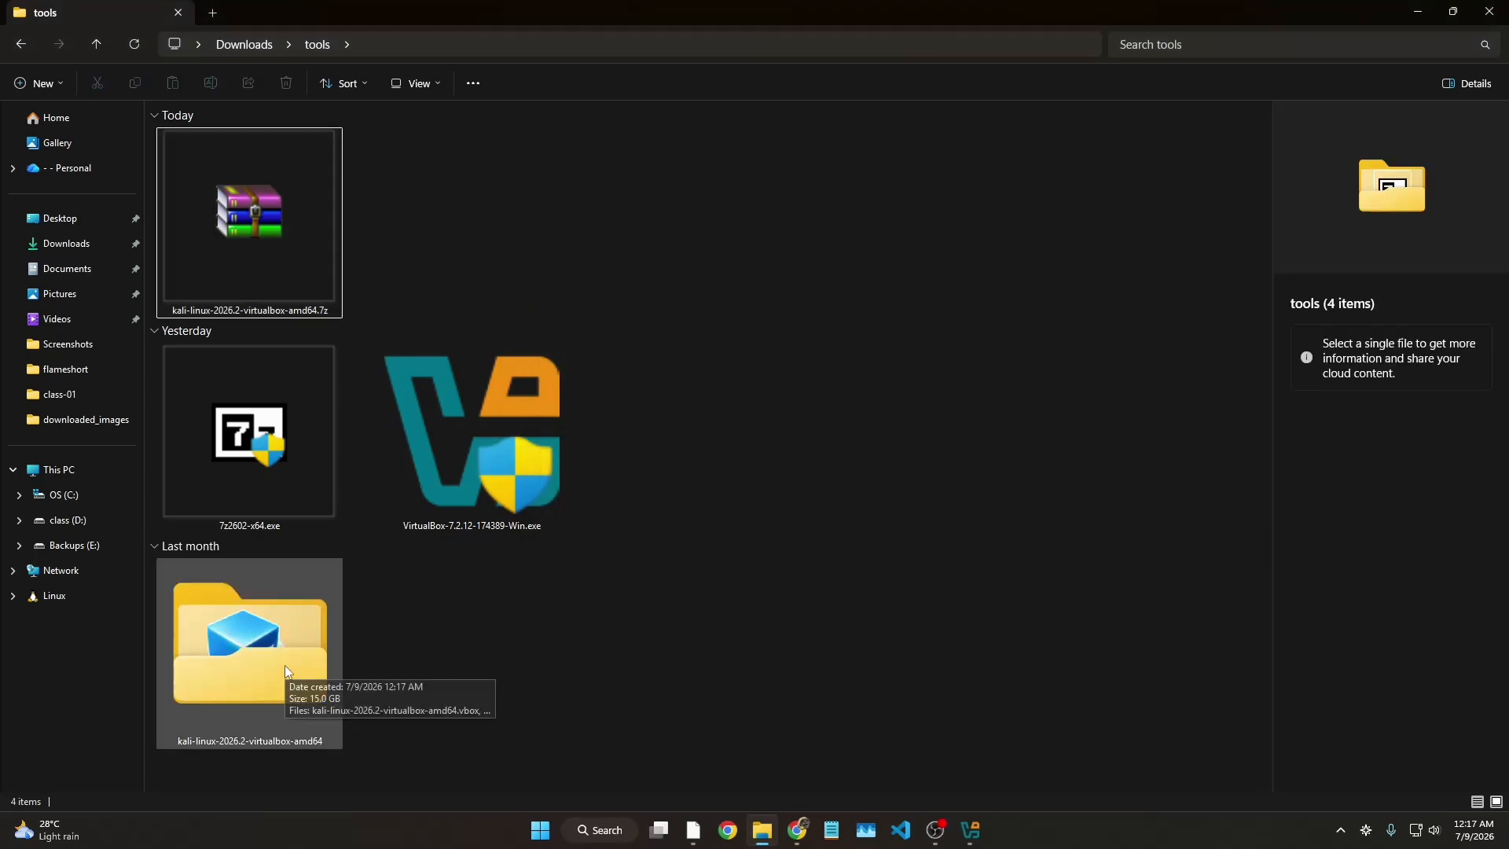
double_click(285, 666)
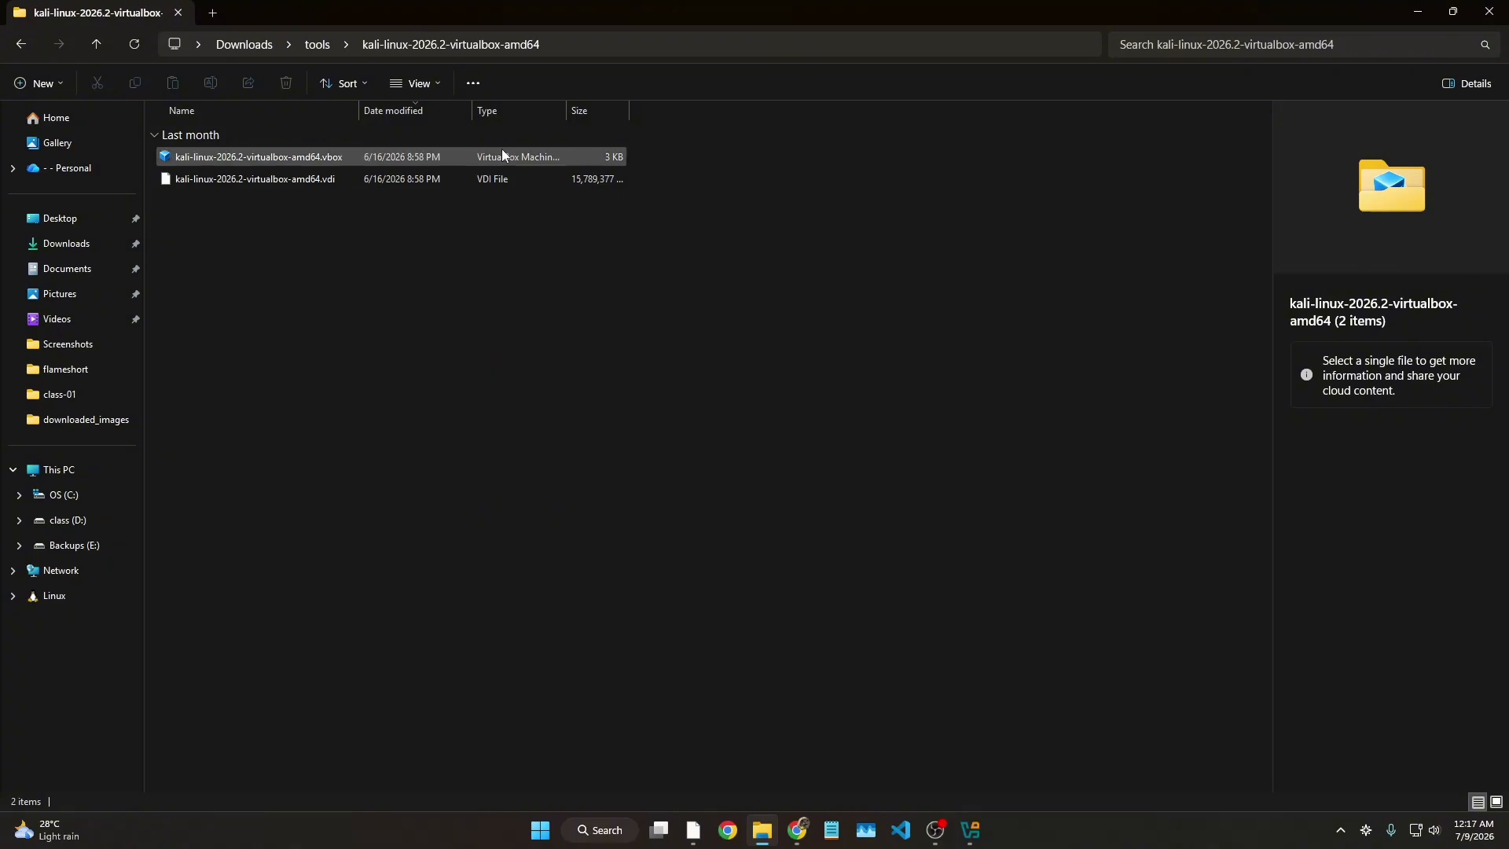
double_click(428, 158)
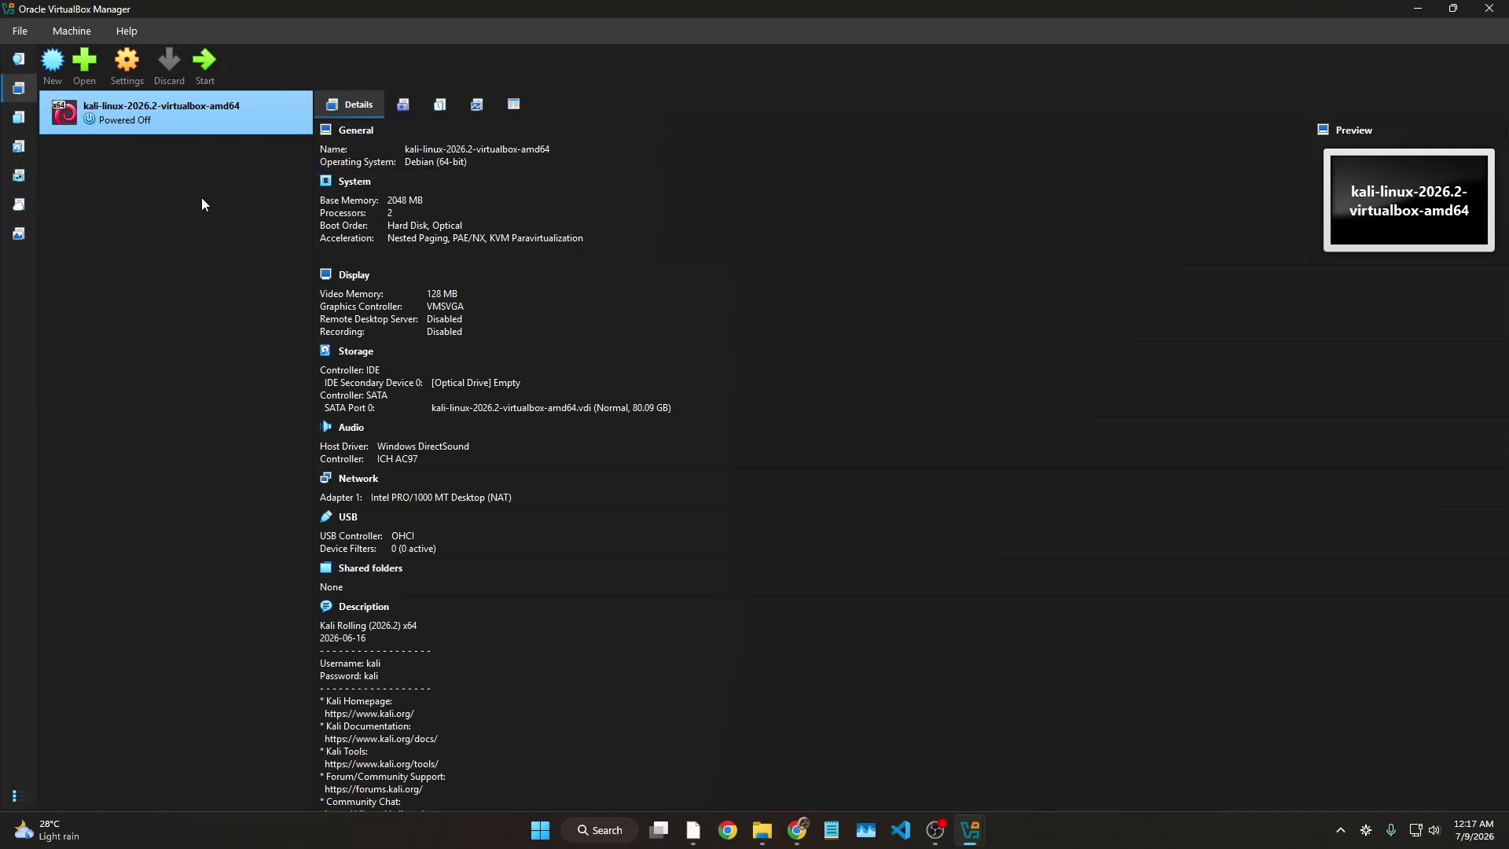
Step: Open the Kali virtual machine's settings and set its base memory to 4096 MB
right_click(149, 116)
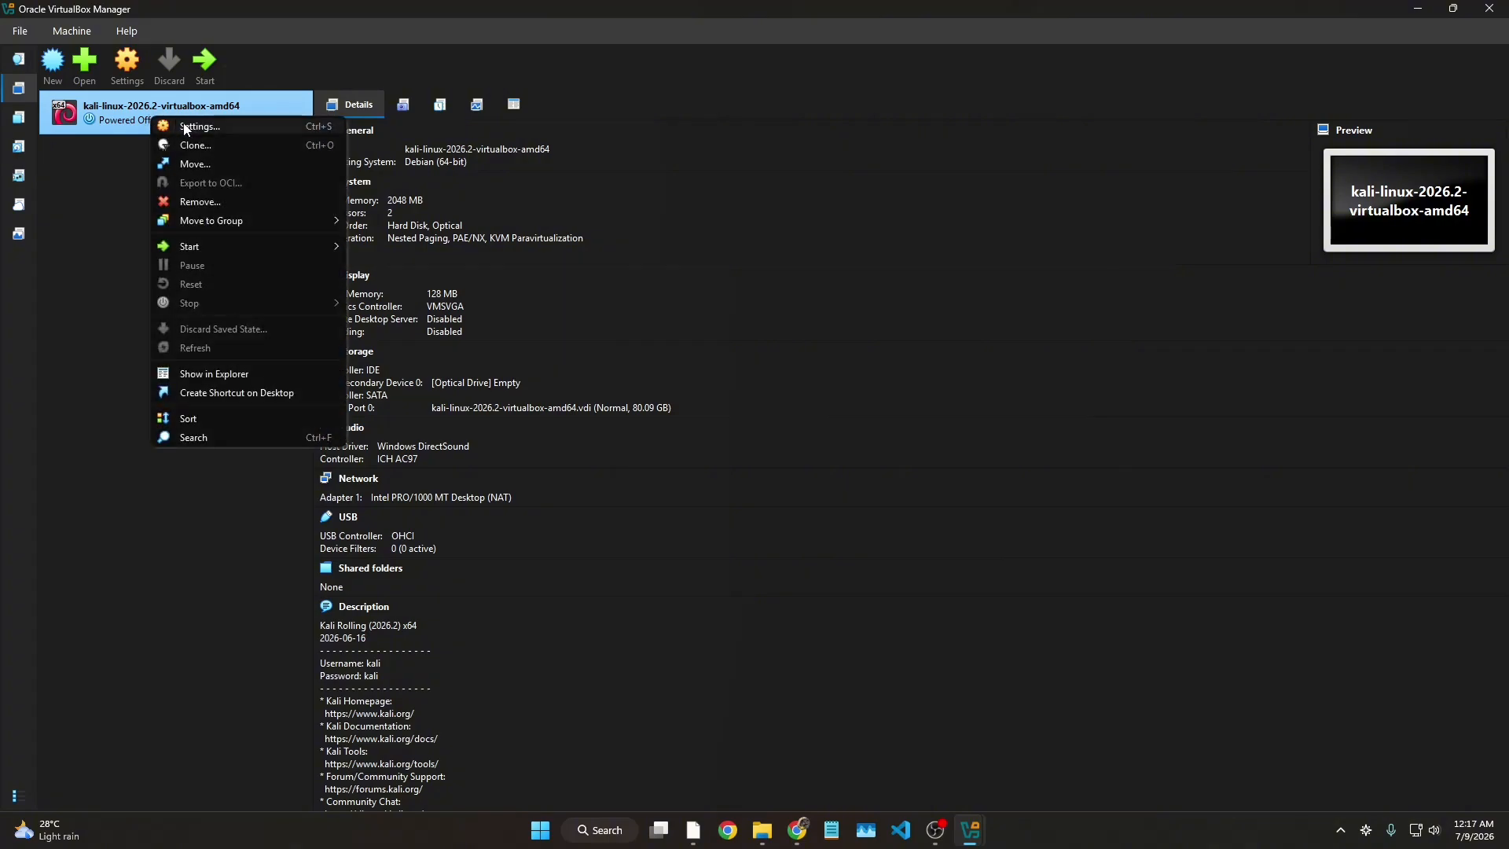
click(185, 127)
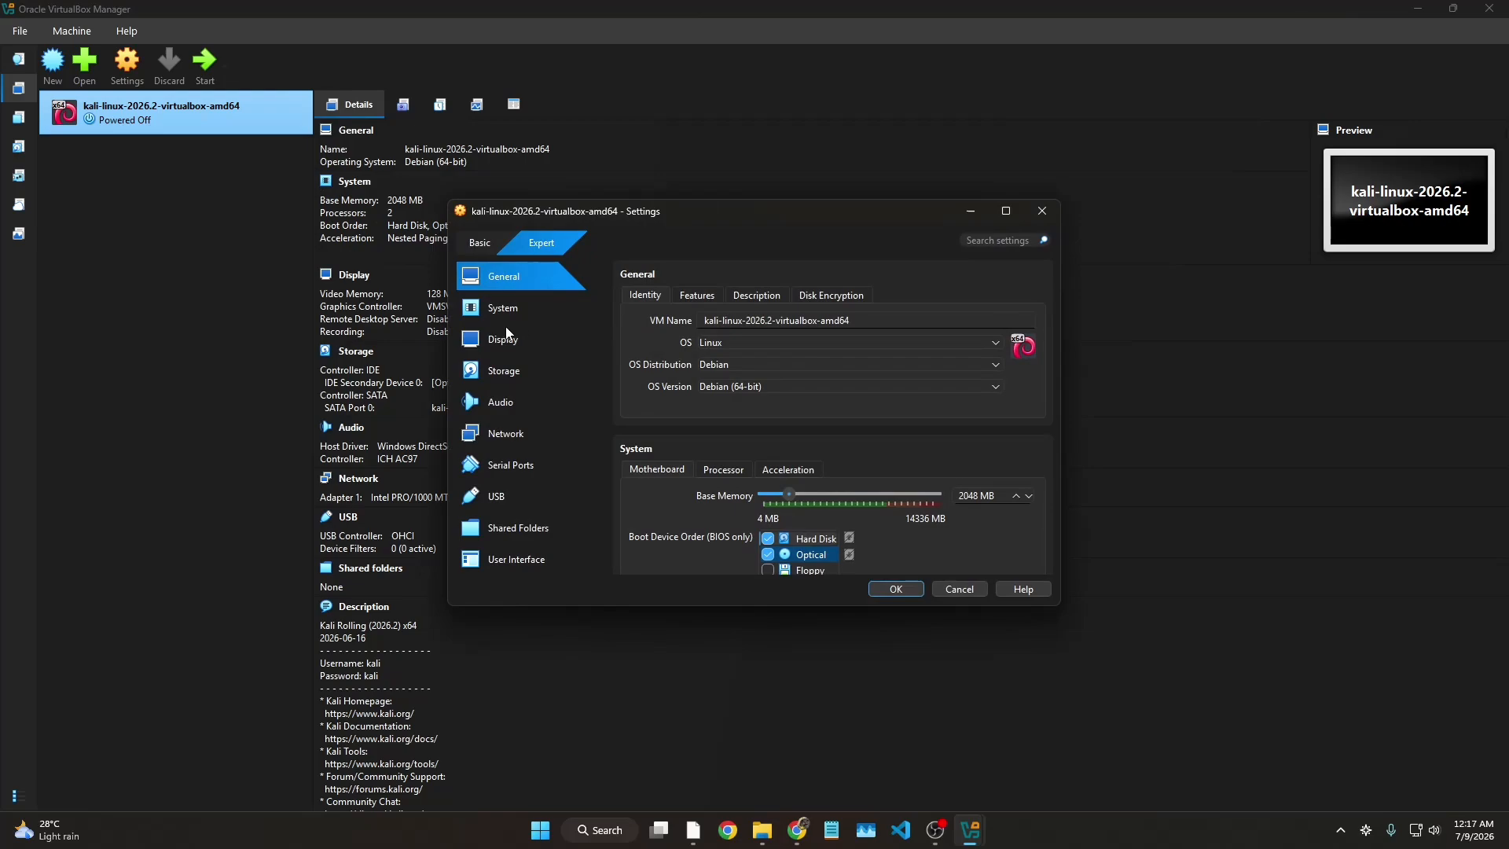
scroll(824, 459, down, 2)
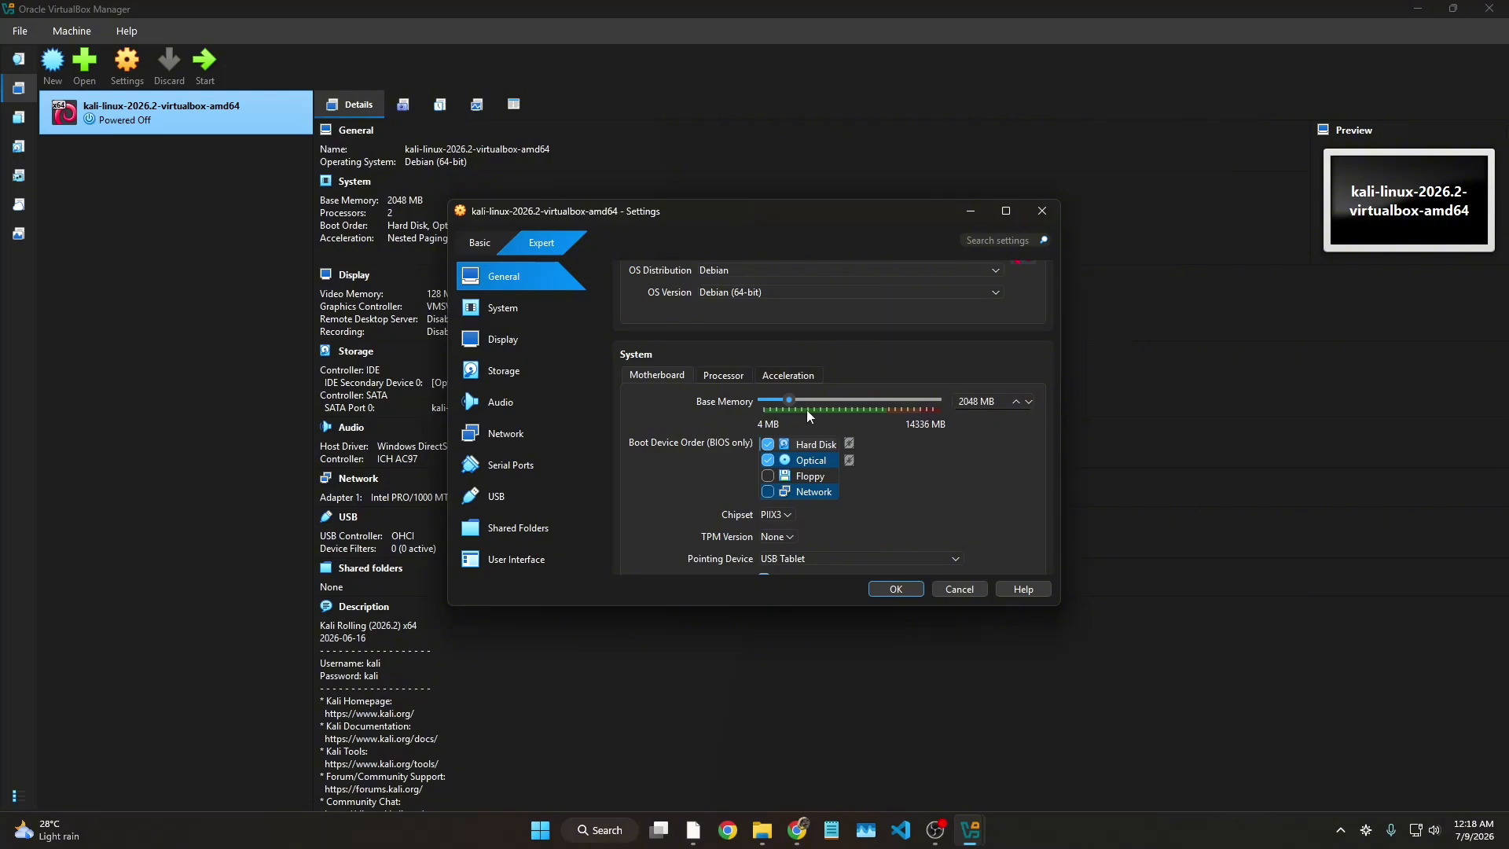
drag(790, 403, 814, 412)
Step: Review the processor and acceleration settings, enable 3D Acceleration for the display, and save the virtual machine's settings
click(738, 379)
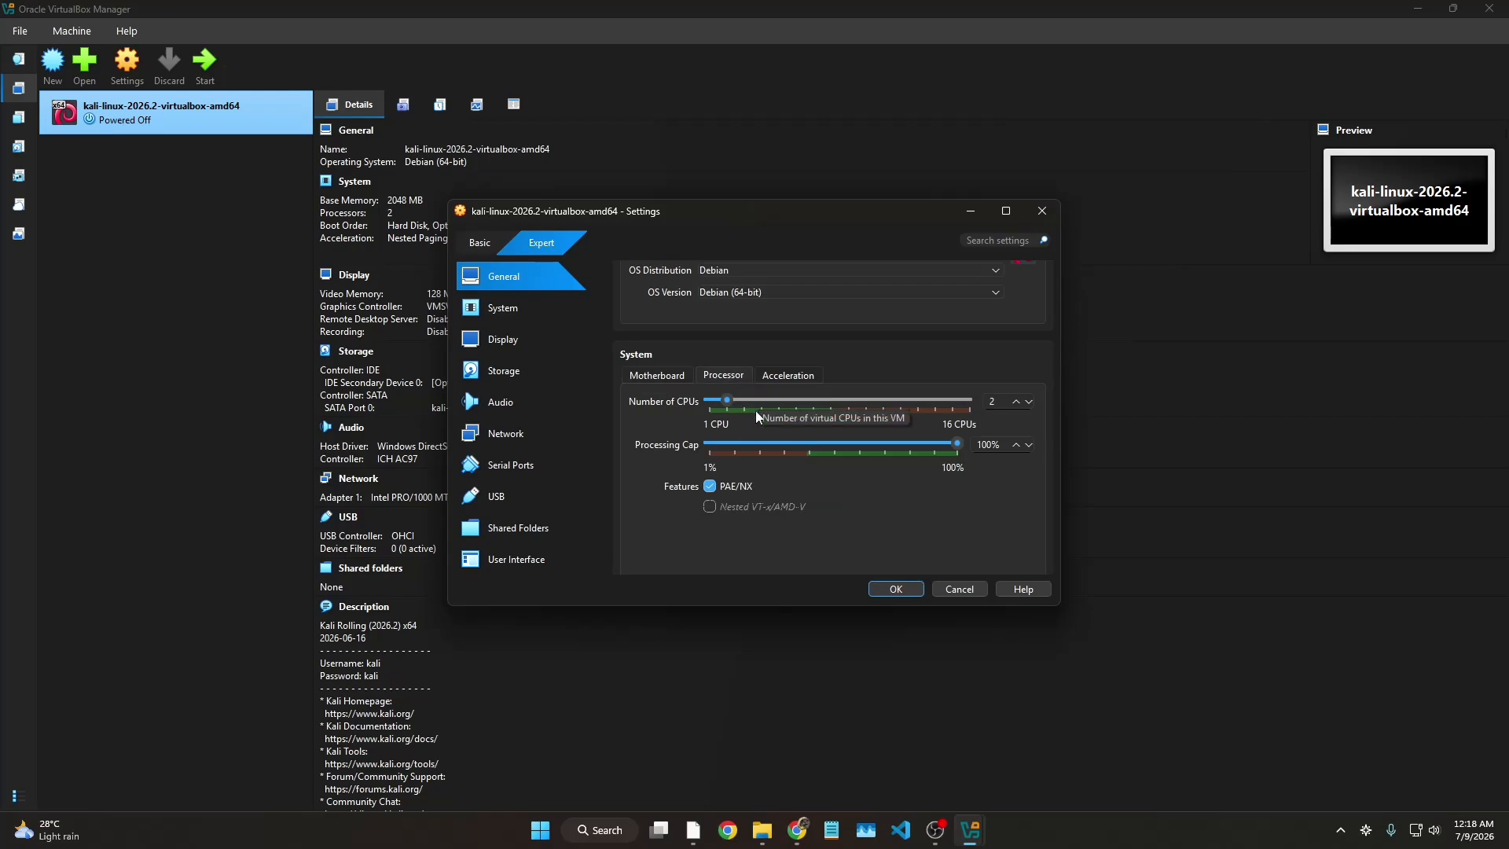
click(788, 376)
scroll(692, 417, down, 10)
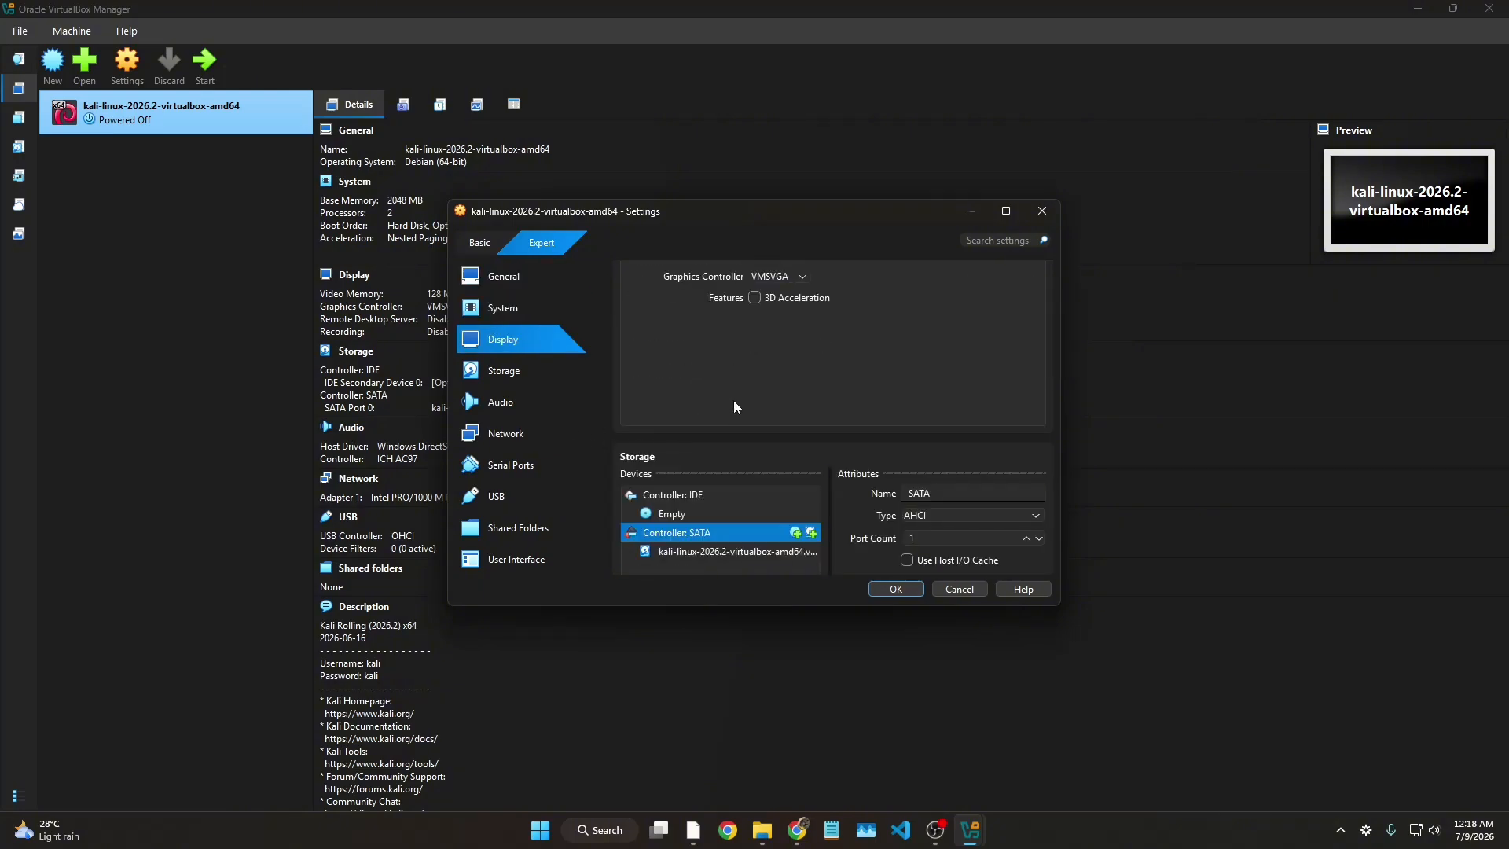
scroll(736, 408, up, 1)
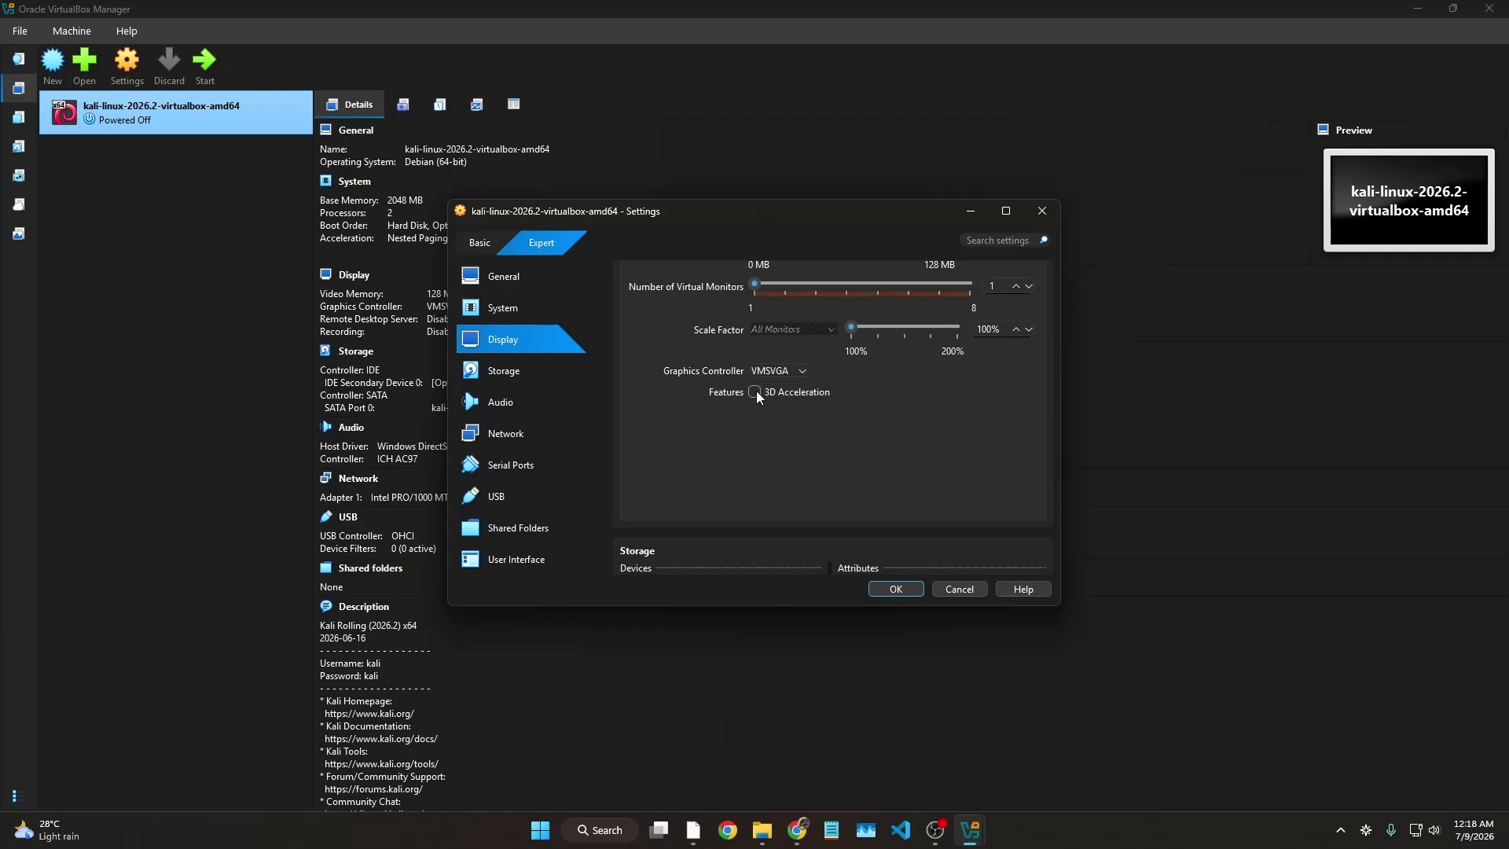
click(756, 394)
scroll(736, 449, up, 2)
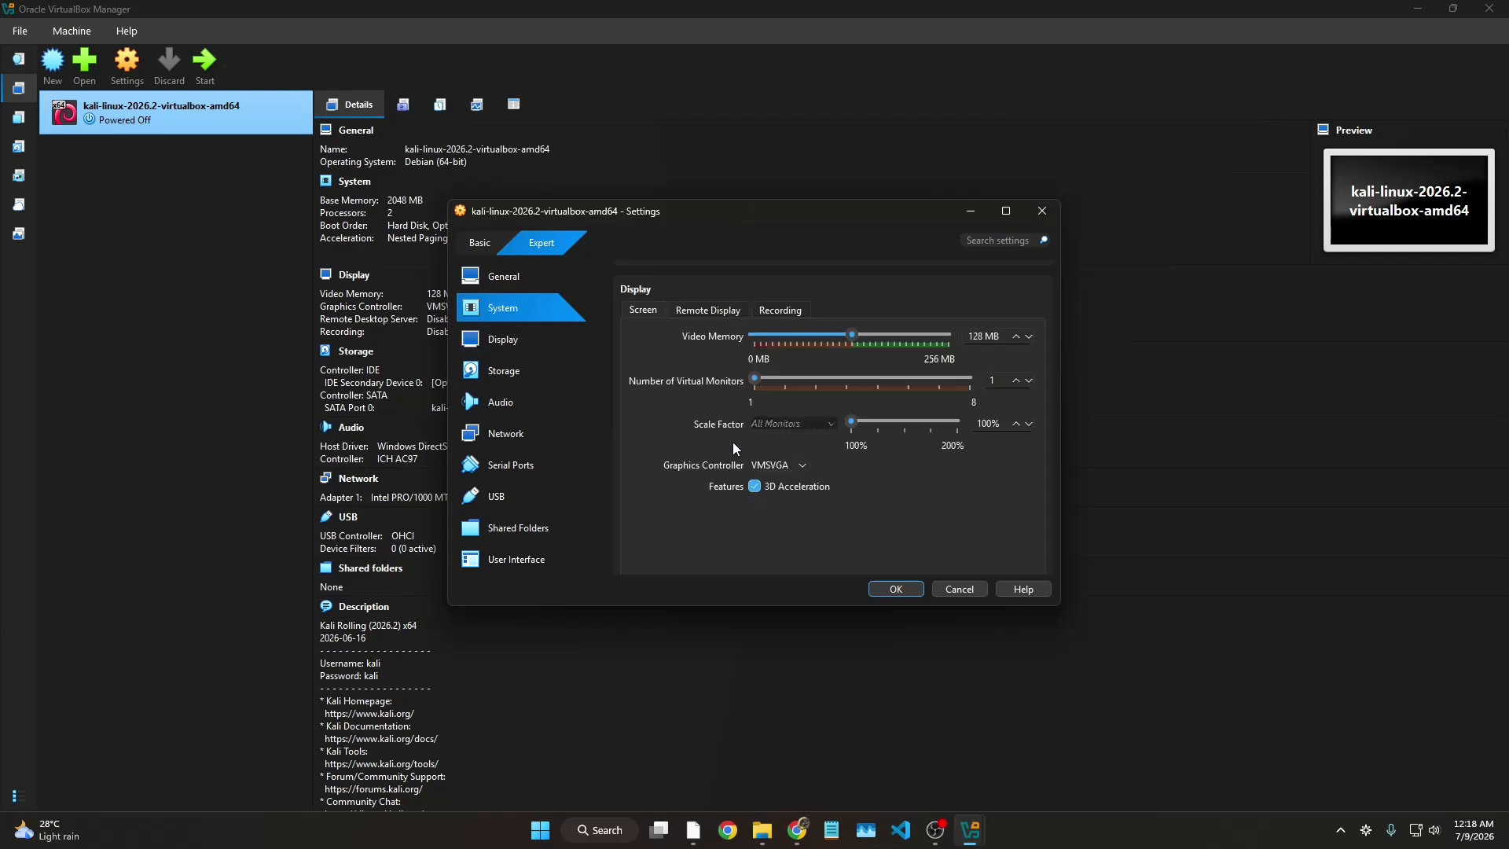
click(896, 589)
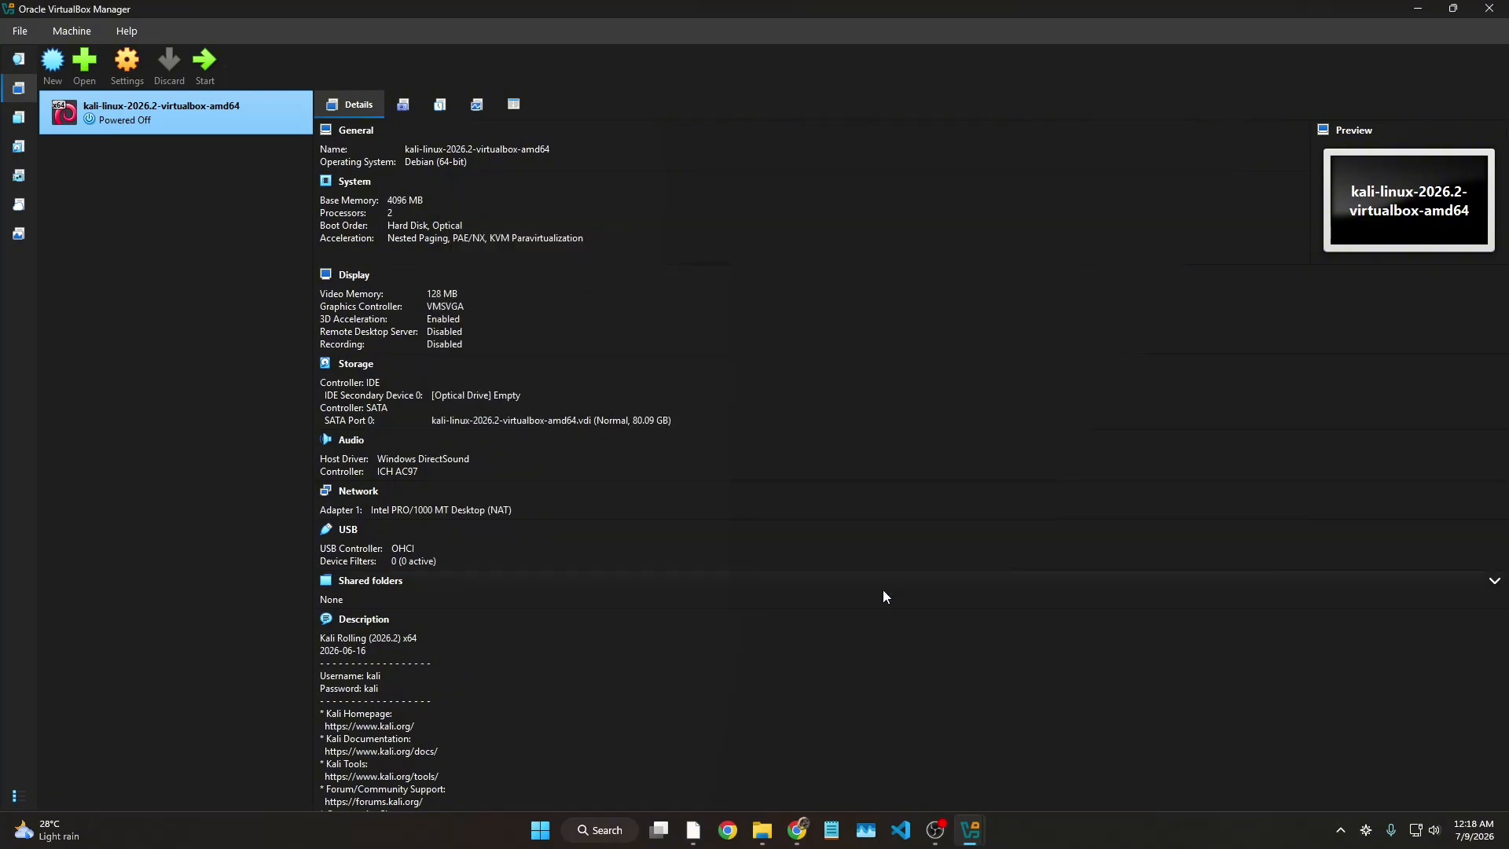
right_click(207, 110)
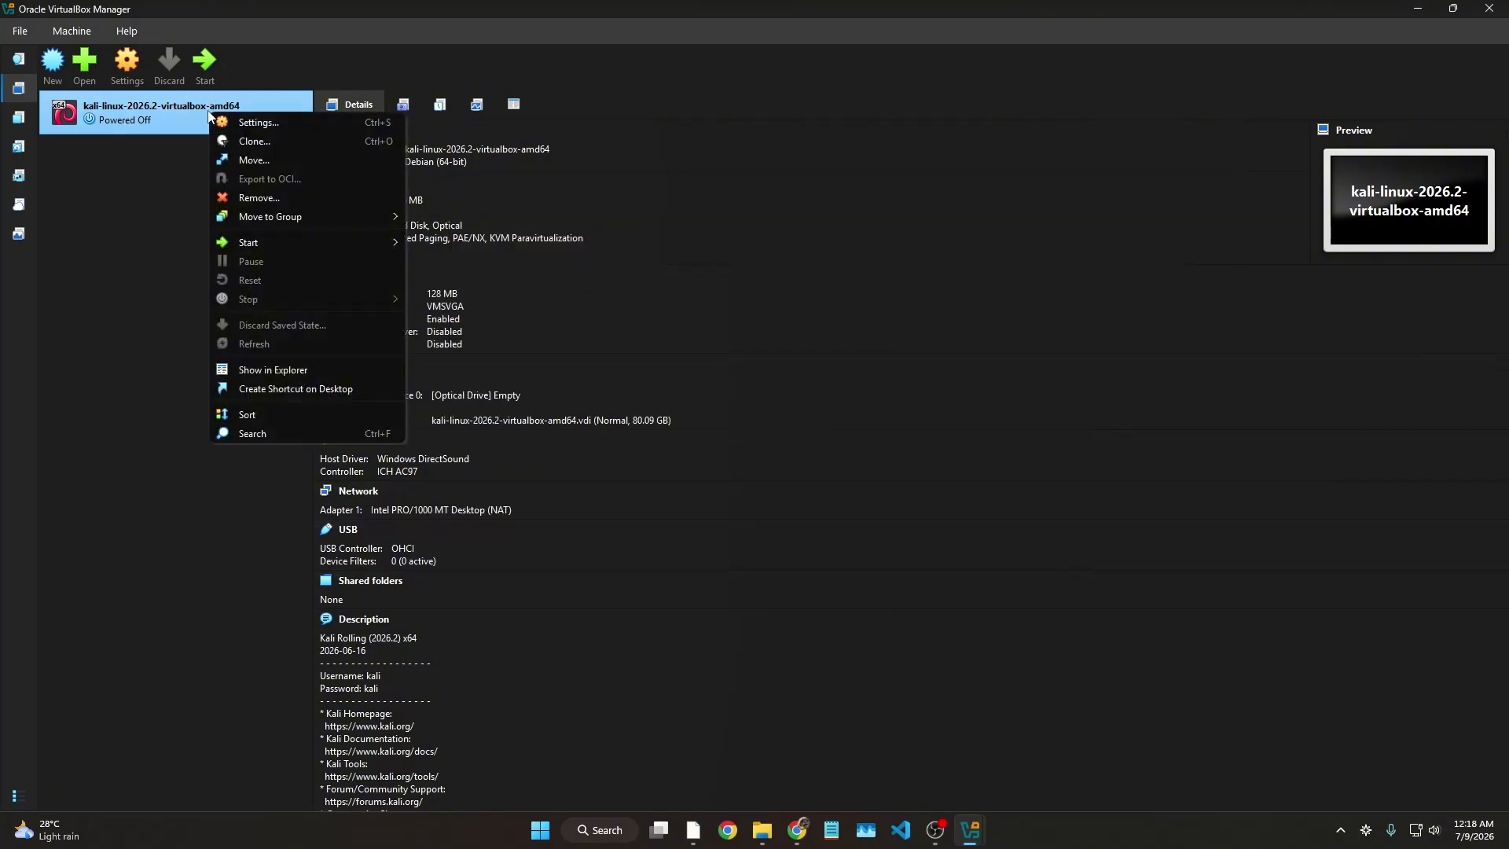
mouse_move(274, 247)
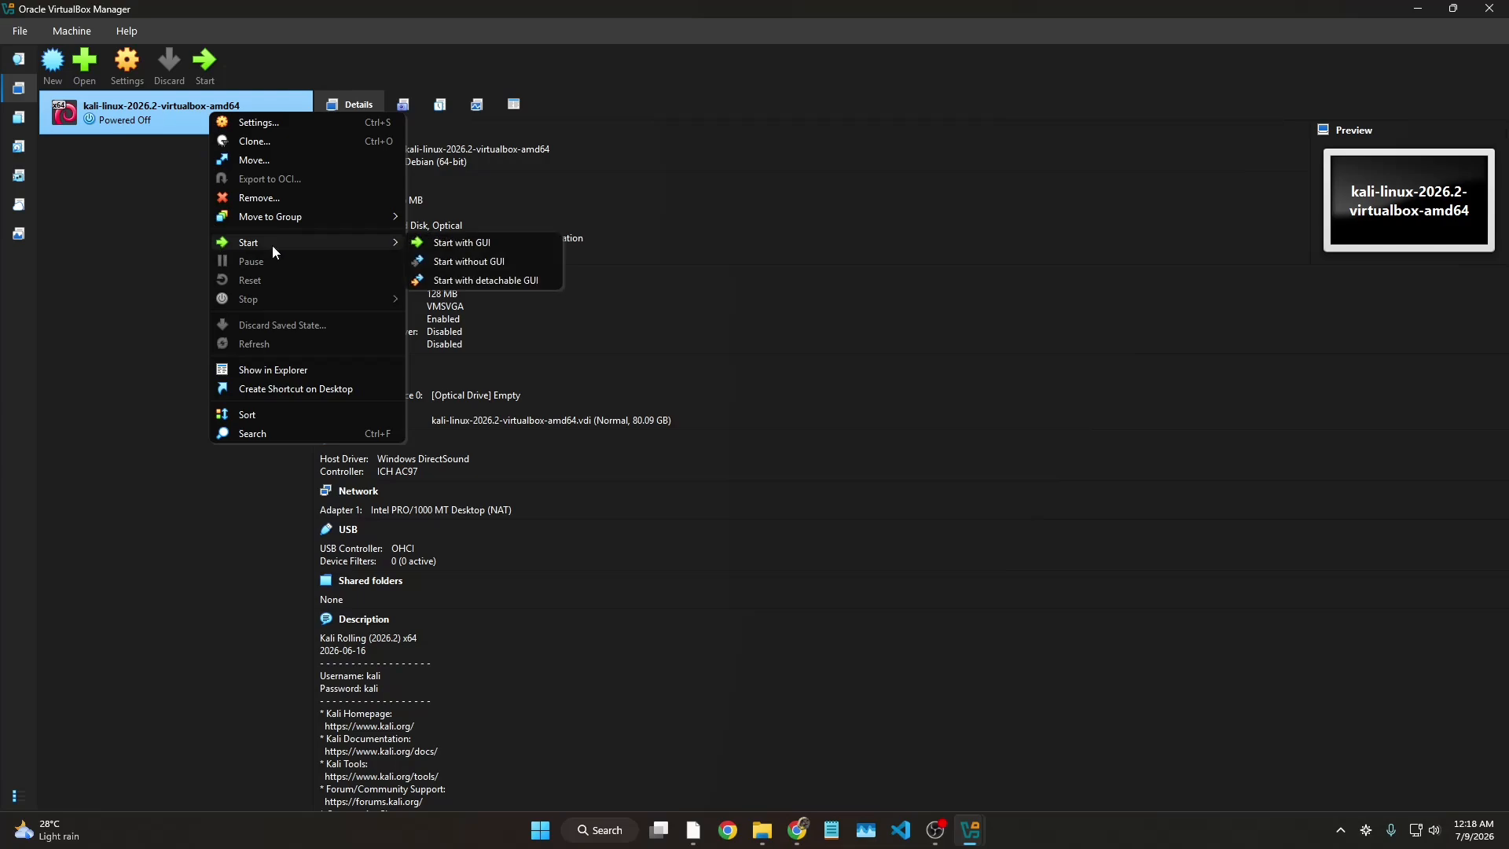
click(181, 109)
Step: Start the Kali virtual machine, maximize its window, and boot the default GRUB entry
click(200, 65)
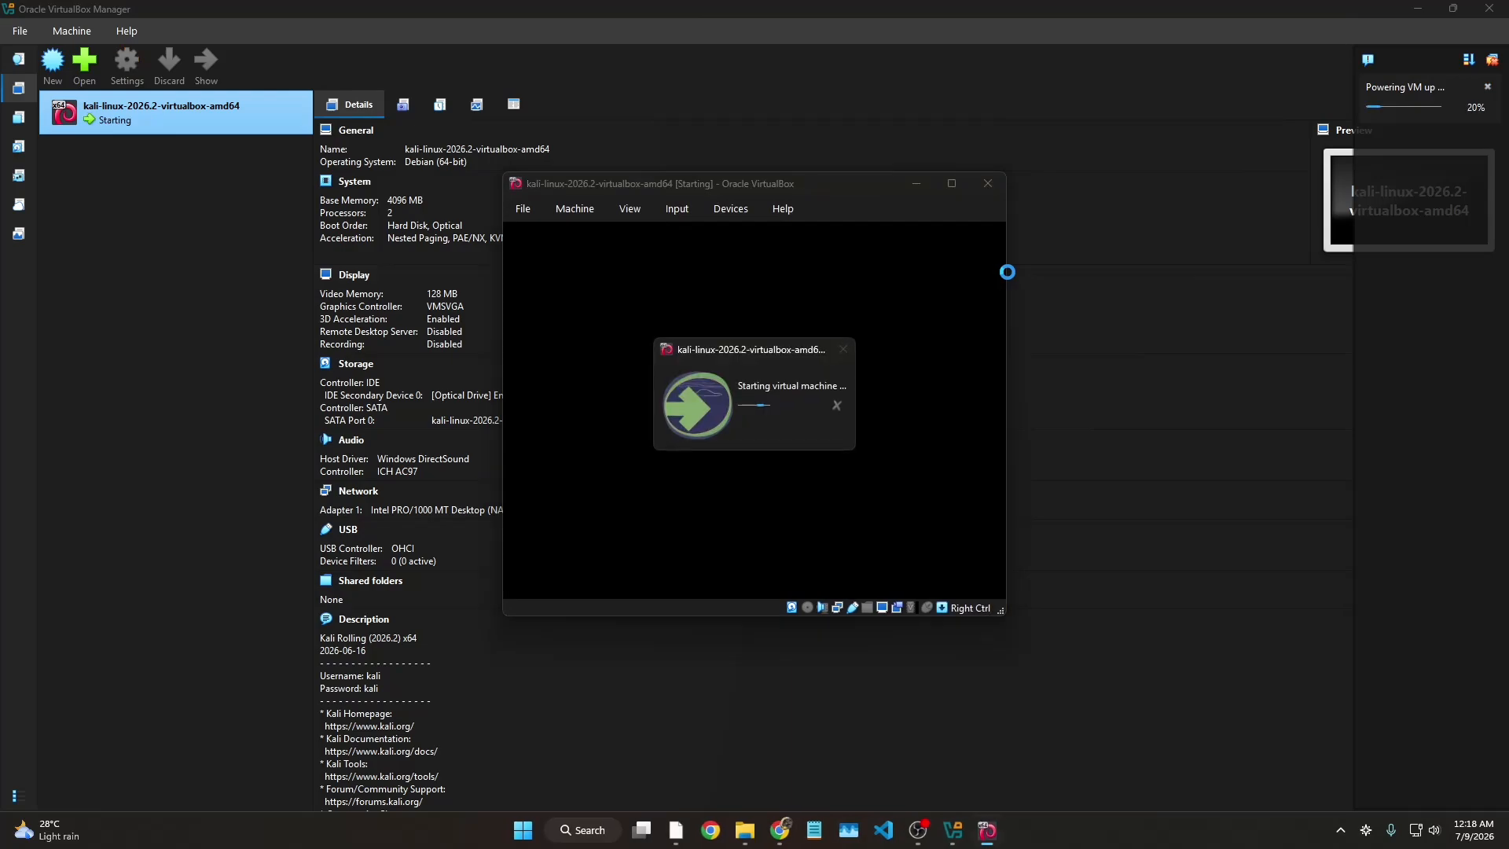
click(961, 187)
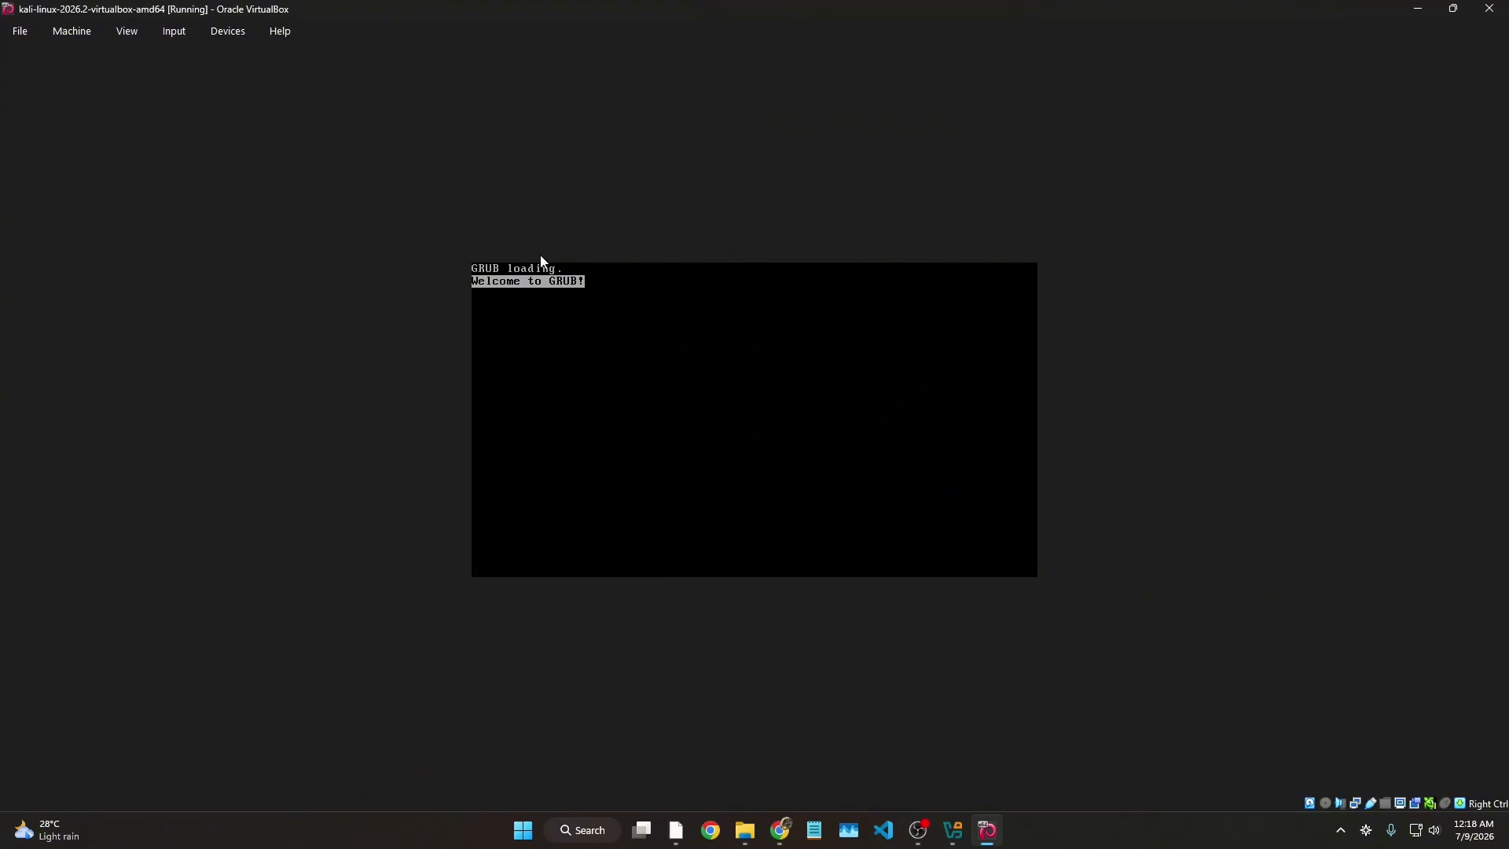
key(Return)
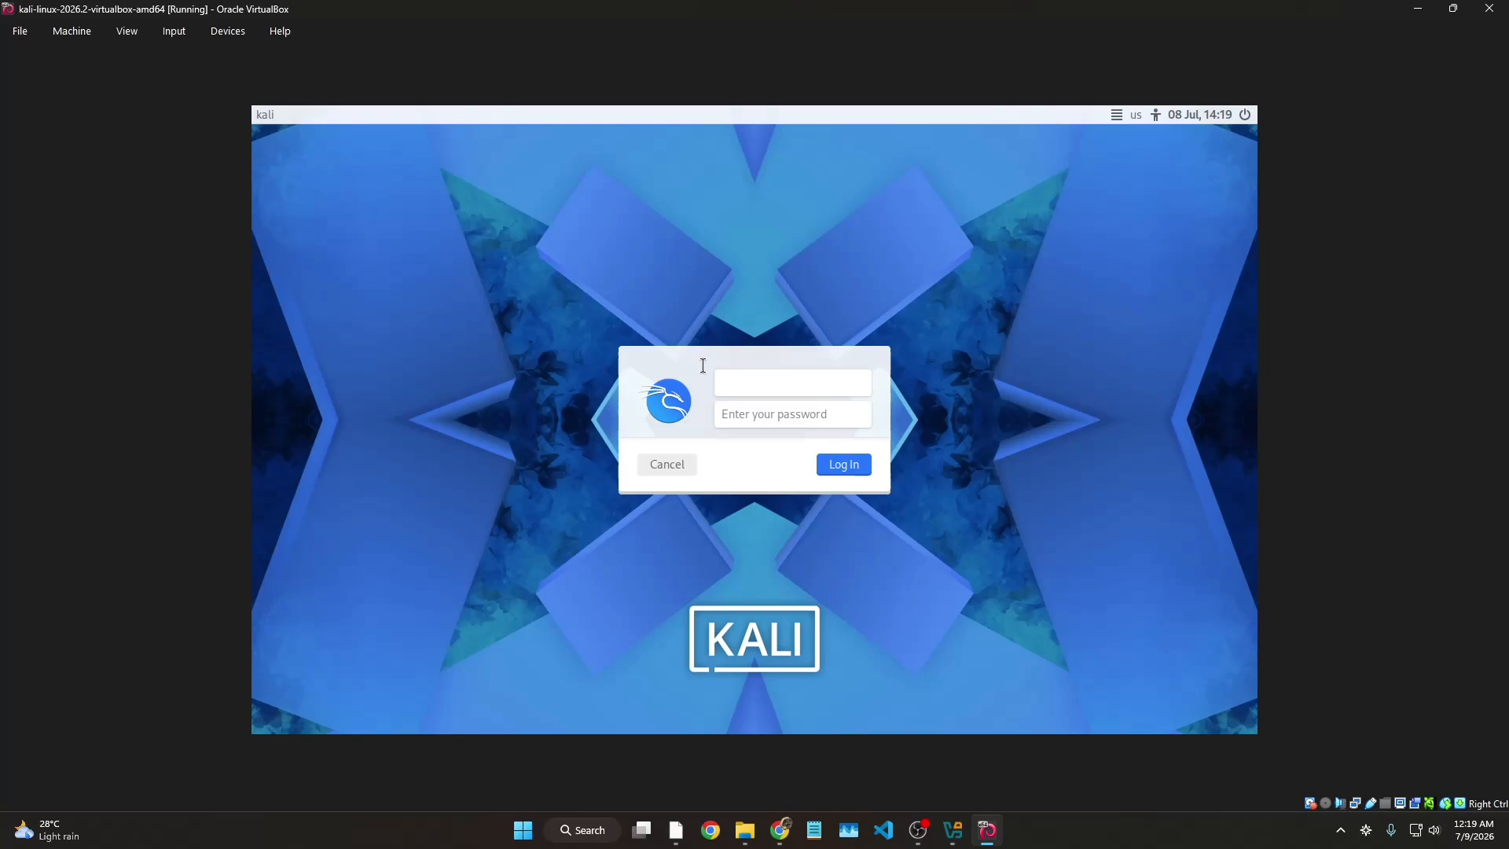
Step: Log in to Kali Linux by entering the default username and the account password
text(kali)
key(Tab)
text(kali)
key(Return)
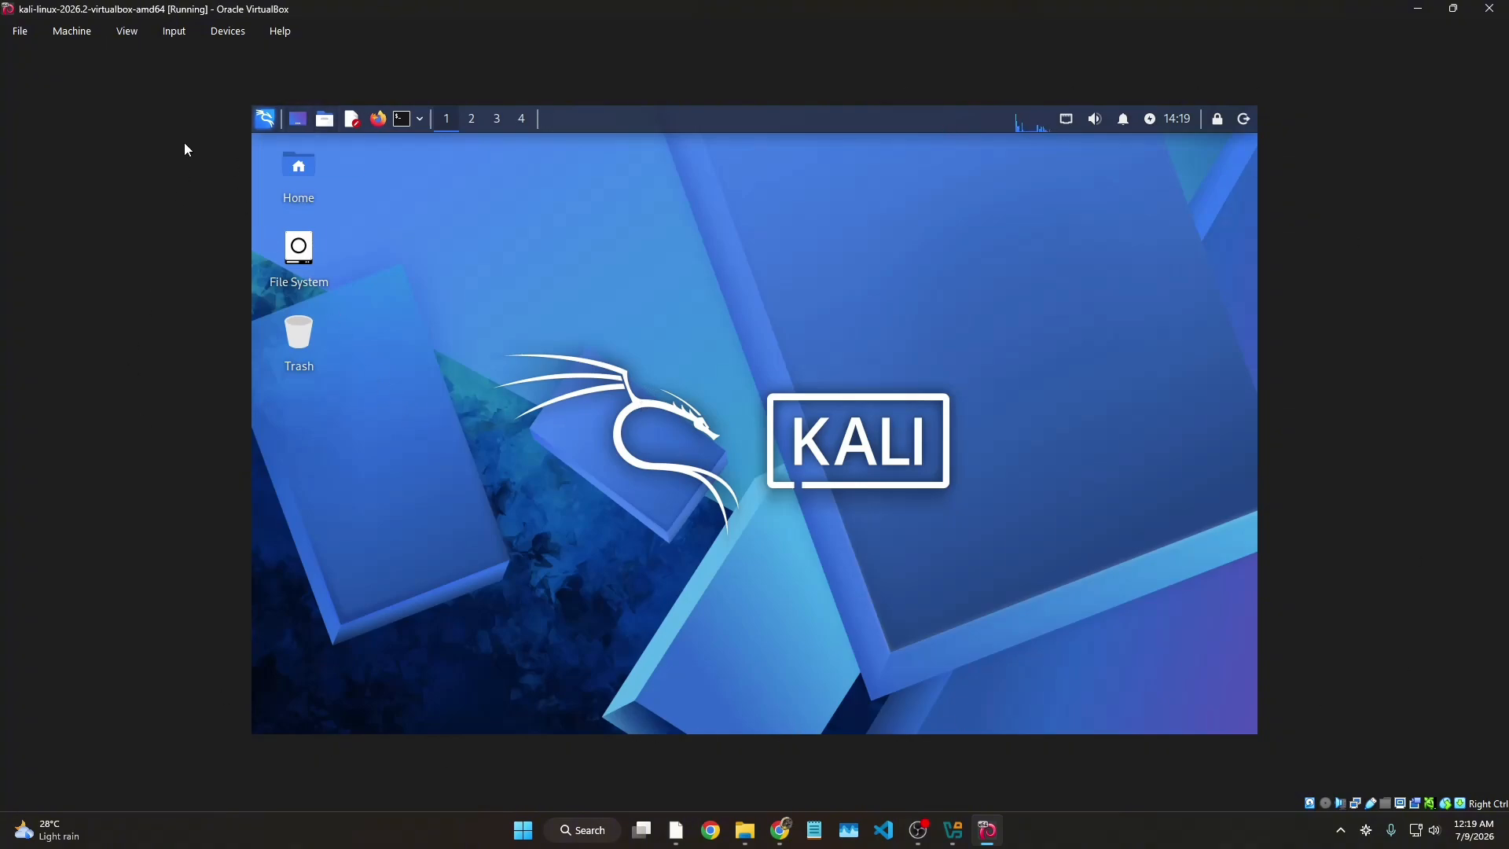
Step: Adjust the virtual machine's window size to fit the Kali guest display
click(120, 33)
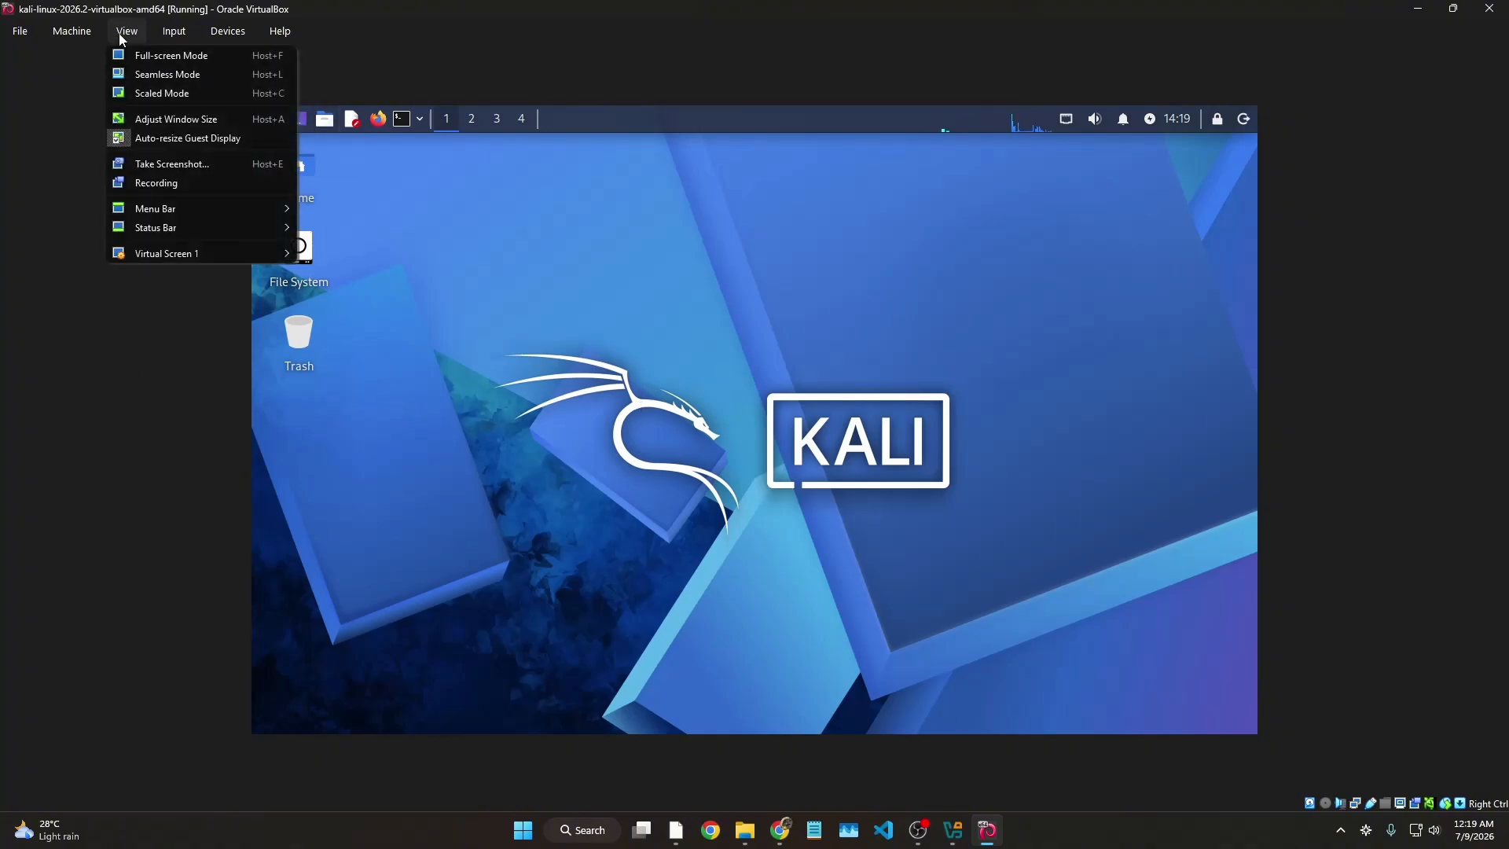
click(152, 121)
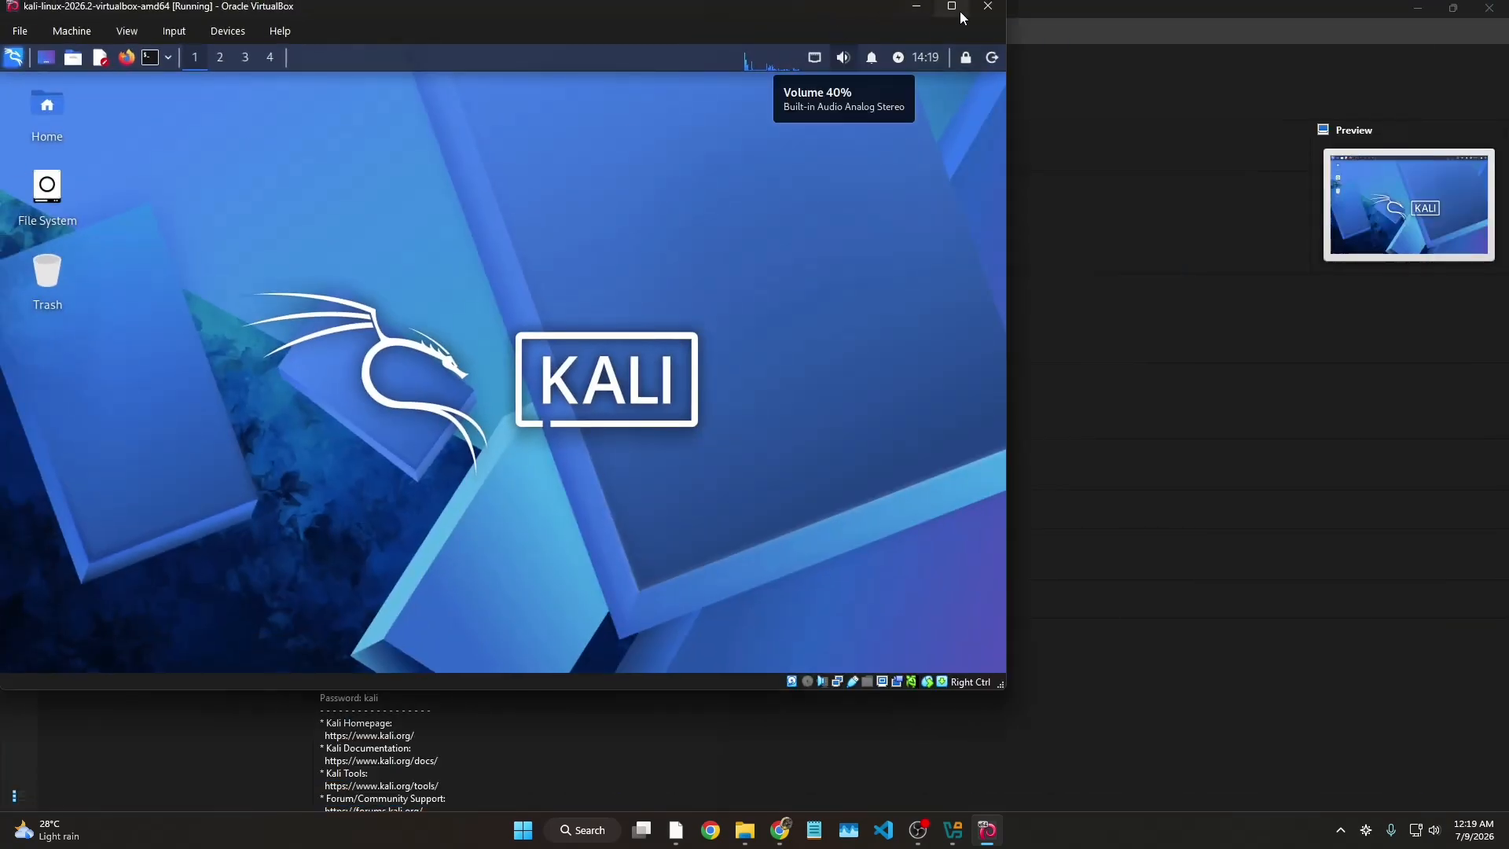